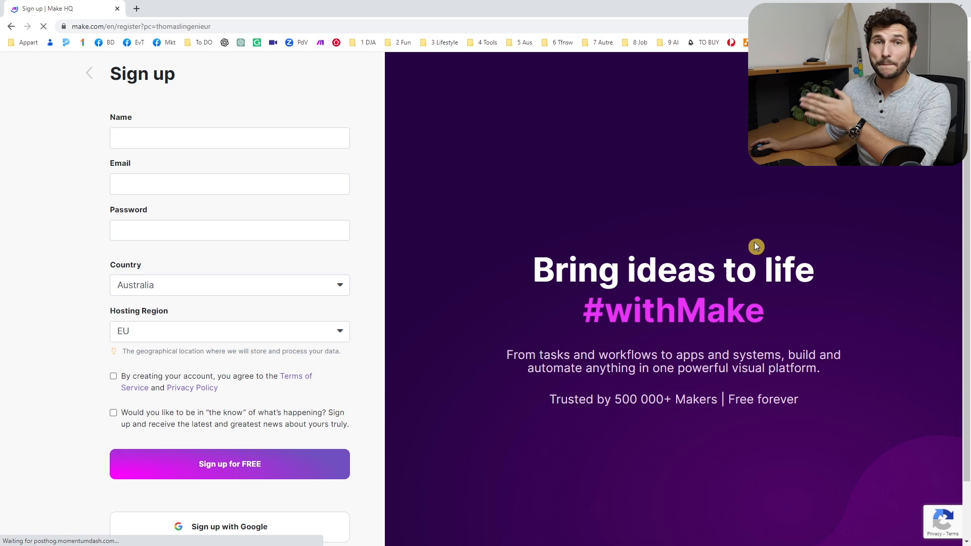
Step: Sign up for a Make account using the Google sign-up option
scroll(229, 298, "down", 2)
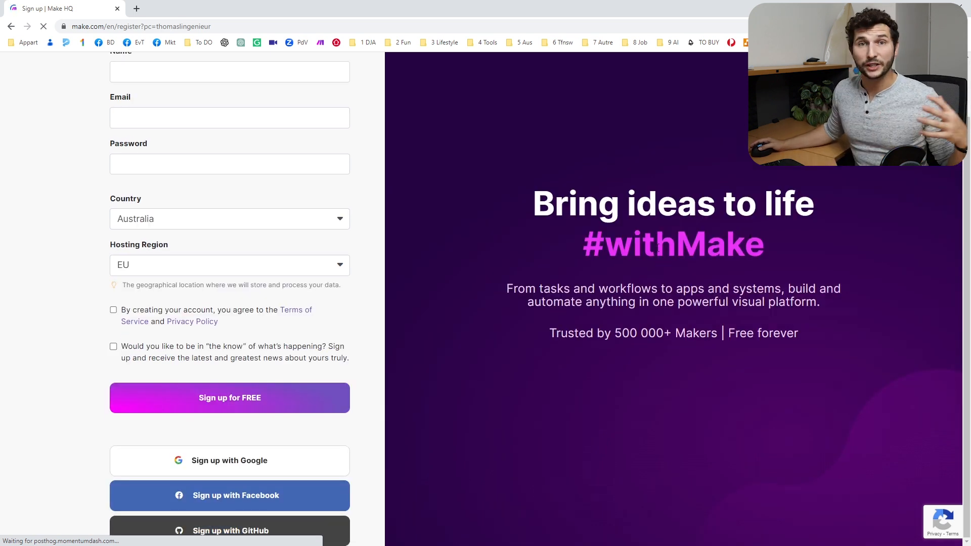
scroll(618, 286, "up", 2)
scroll(164, 232, "down", 2)
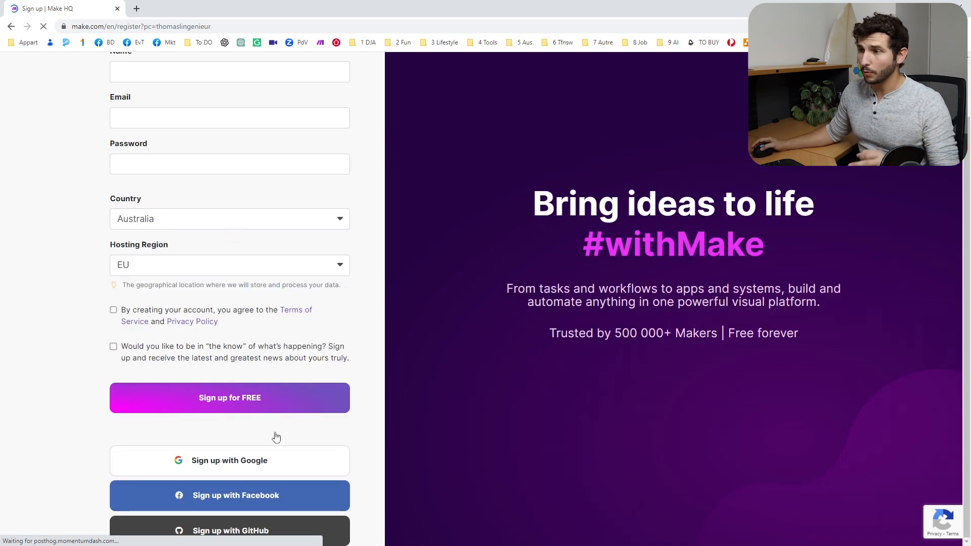
left_click(291, 458)
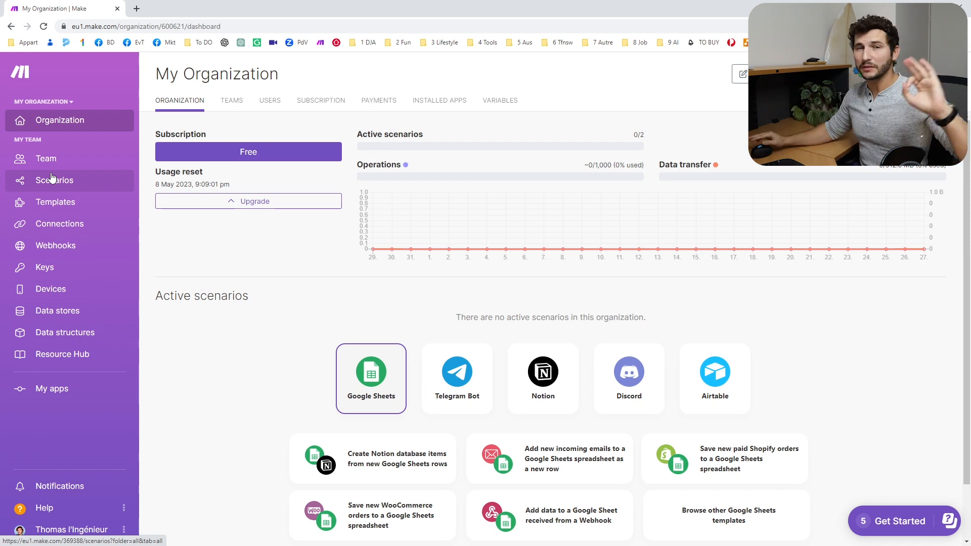
Step: Create a new scenario and add the Google Sheets Watch New Rows trigger as its first module
left_click(53, 178)
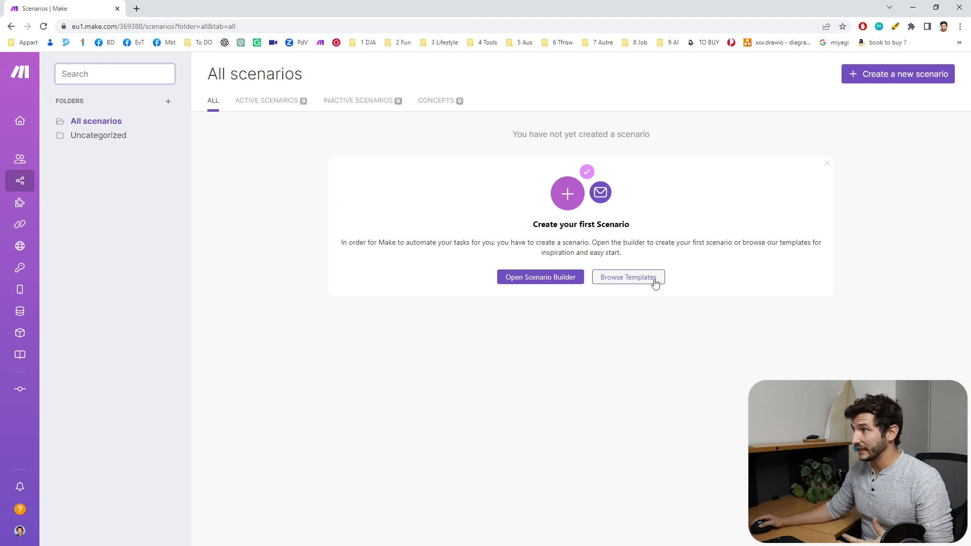
left_click(890, 77)
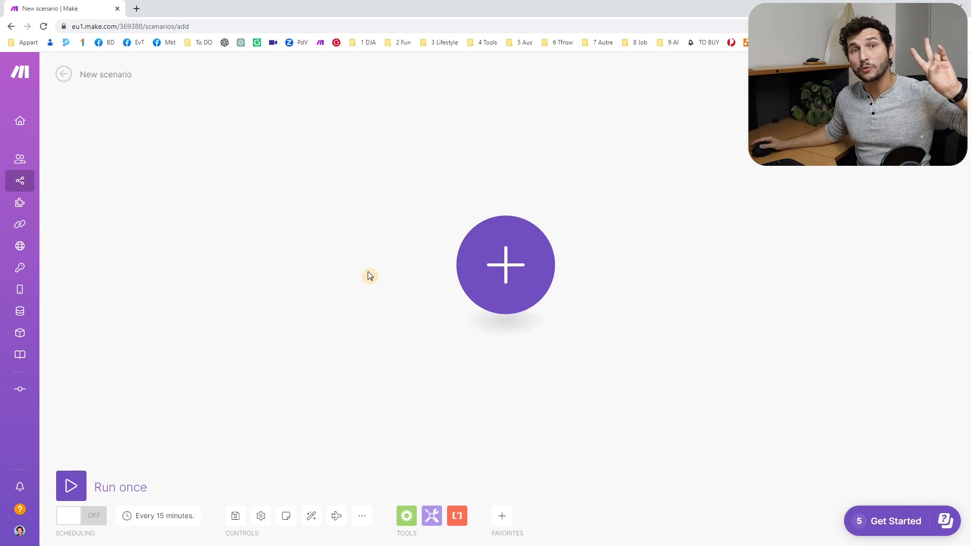
left_click(509, 272)
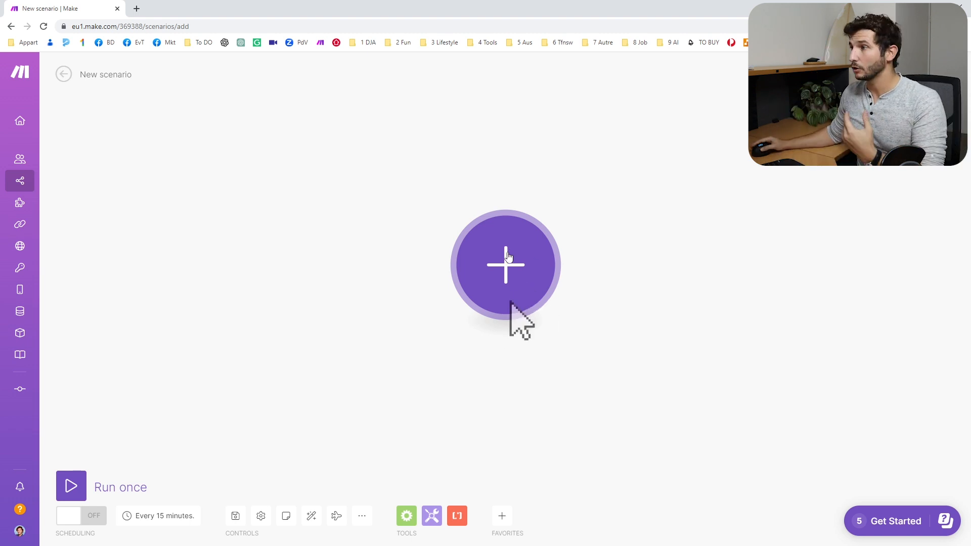
left_click(550, 263)
type("ex")
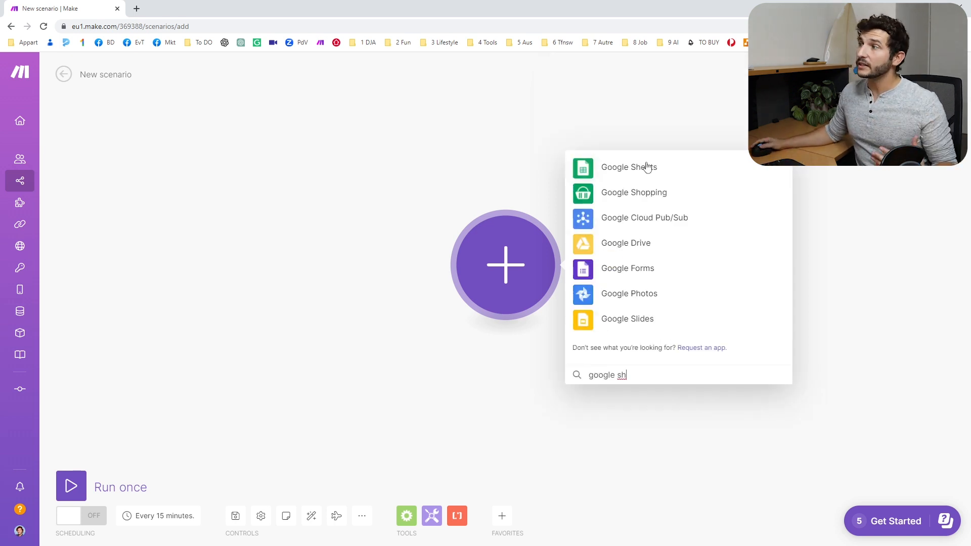
left_click(646, 165)
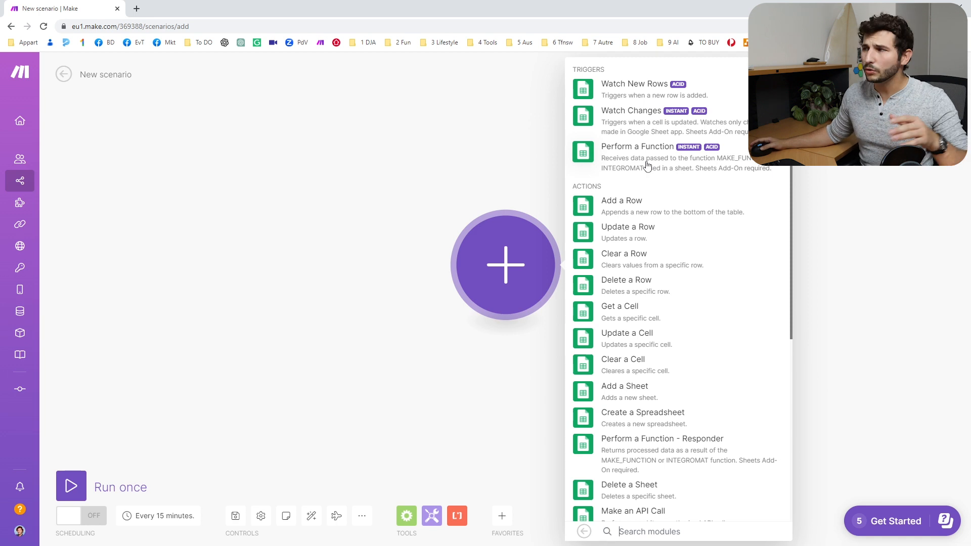
left_click(638, 97)
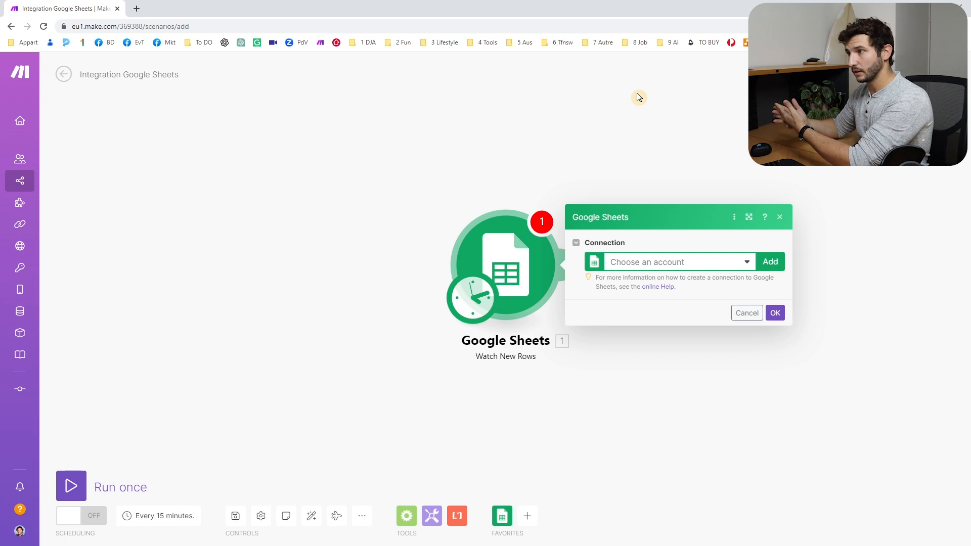
Step: Create the connection My Google connection for the Google Sheets module and allow Make access to the Google account
left_click(770, 260)
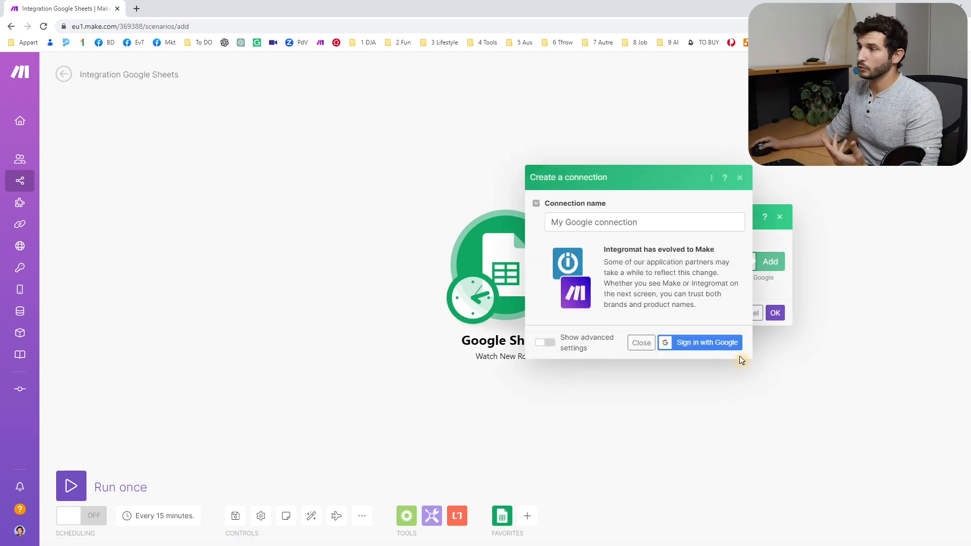
left_click(739, 341)
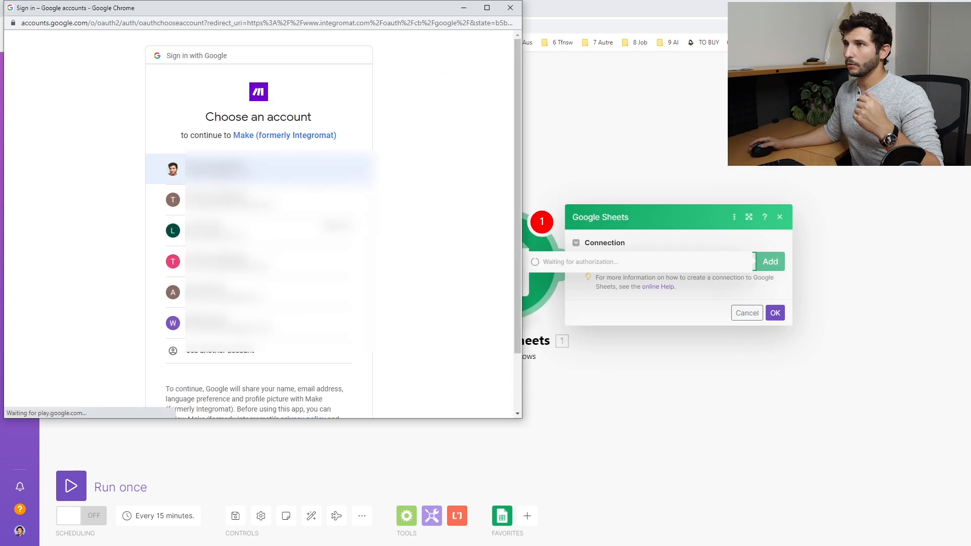
left_click(278, 168)
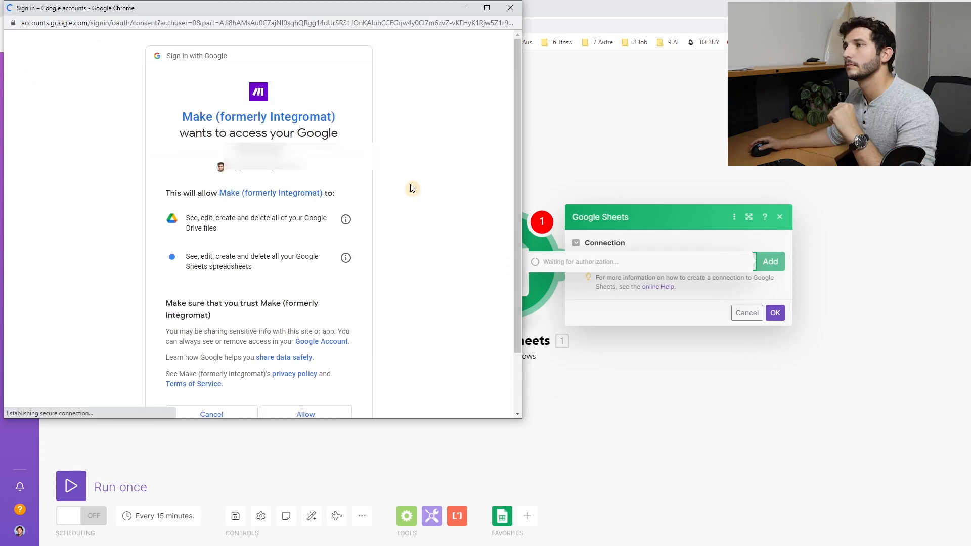
left_click(321, 412)
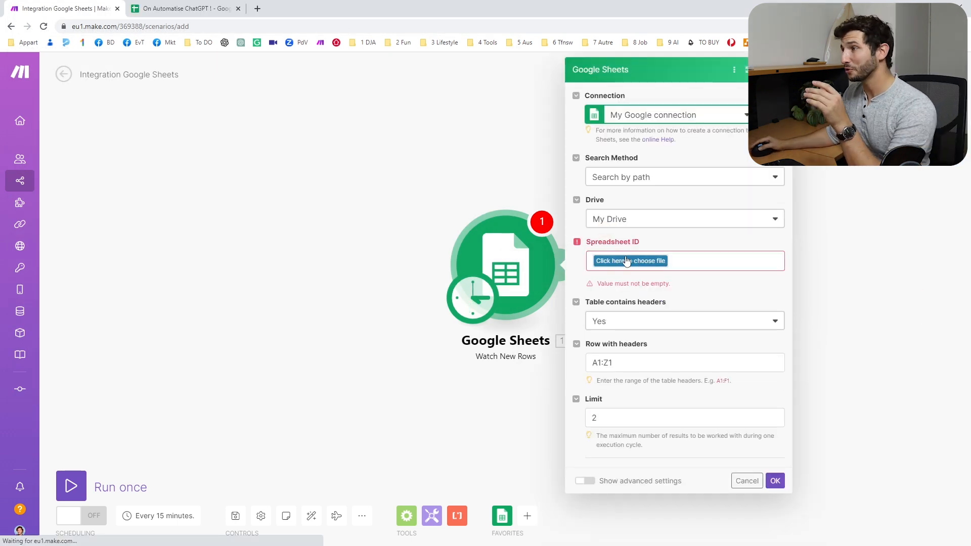
Step: Set the trigger to watch Sheet1 of the On Automatise ChatGPT ! spreadsheet
left_click(640, 262)
scroll(642, 404, "down", 1)
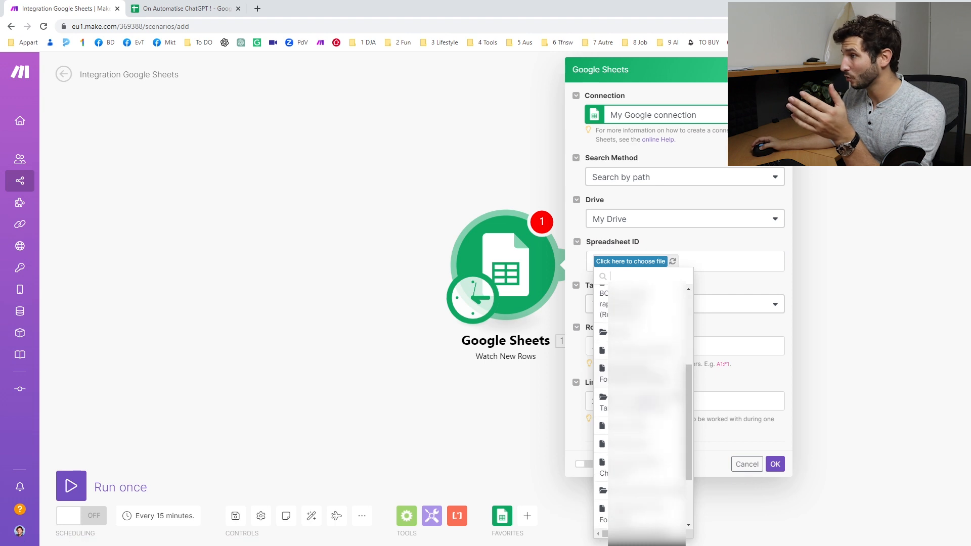
left_click(639, 321)
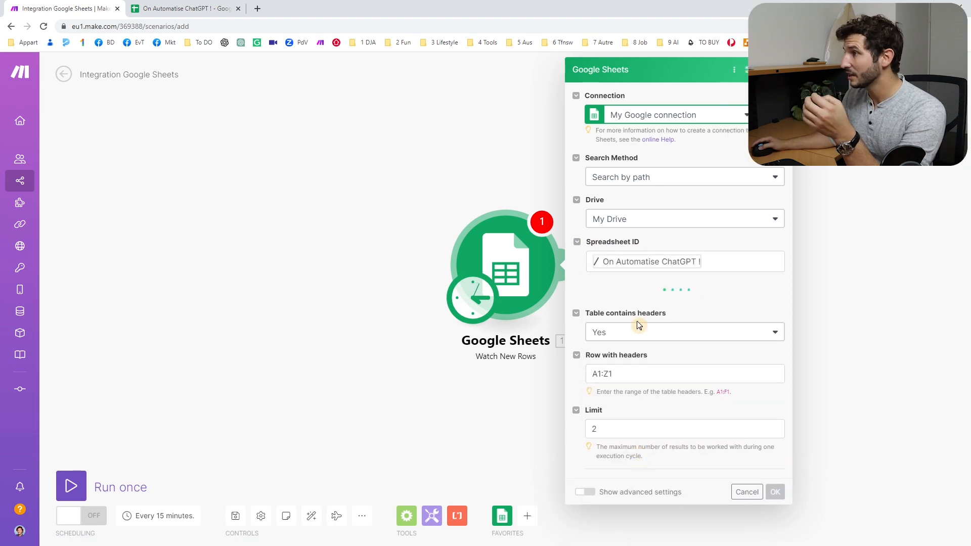
left_click(625, 307)
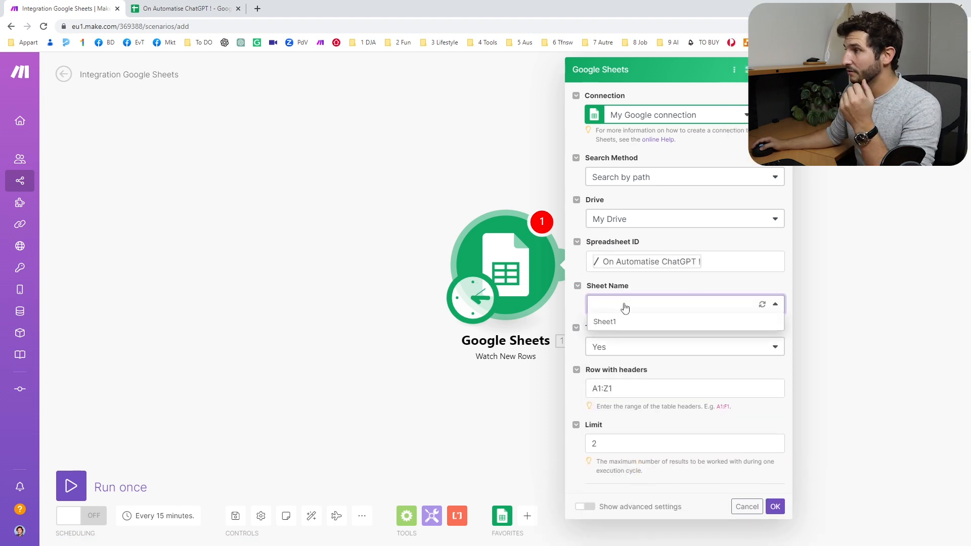
left_click(623, 324)
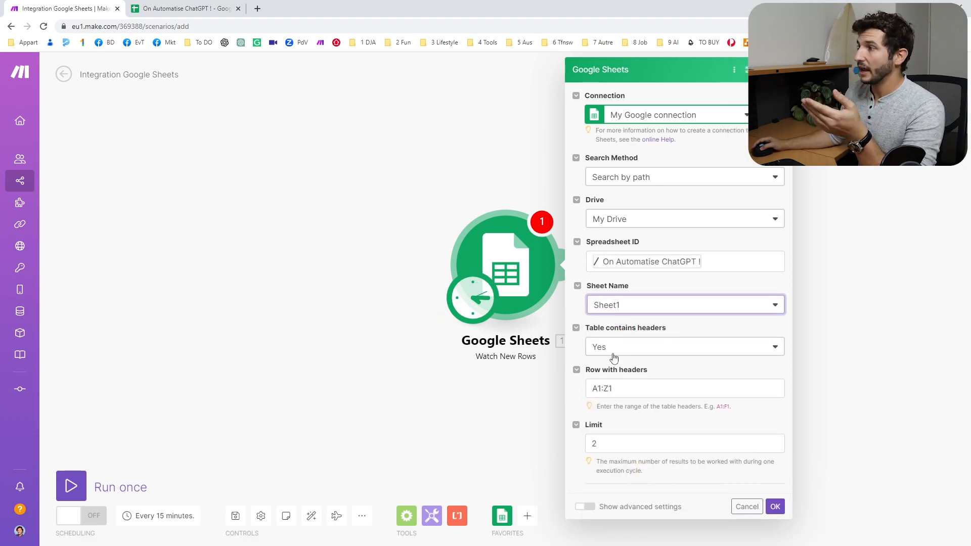
Step: Check the Taches du Jour and Message pour mon boss headers in the spreadsheet and confirm the trigger module's settings
left_click(200, 8)
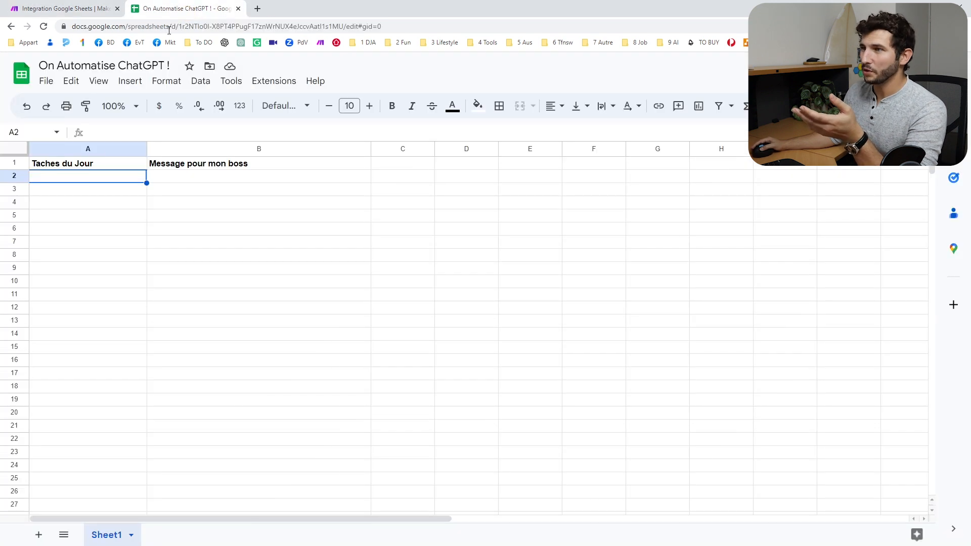
left_click(85, 164)
left_click(194, 166)
left_click(67, 12)
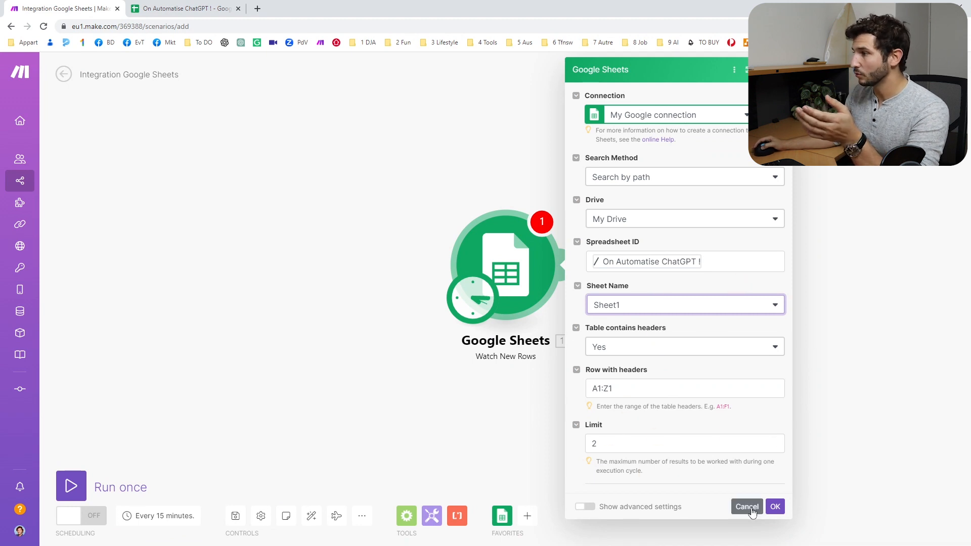
left_click(775, 506)
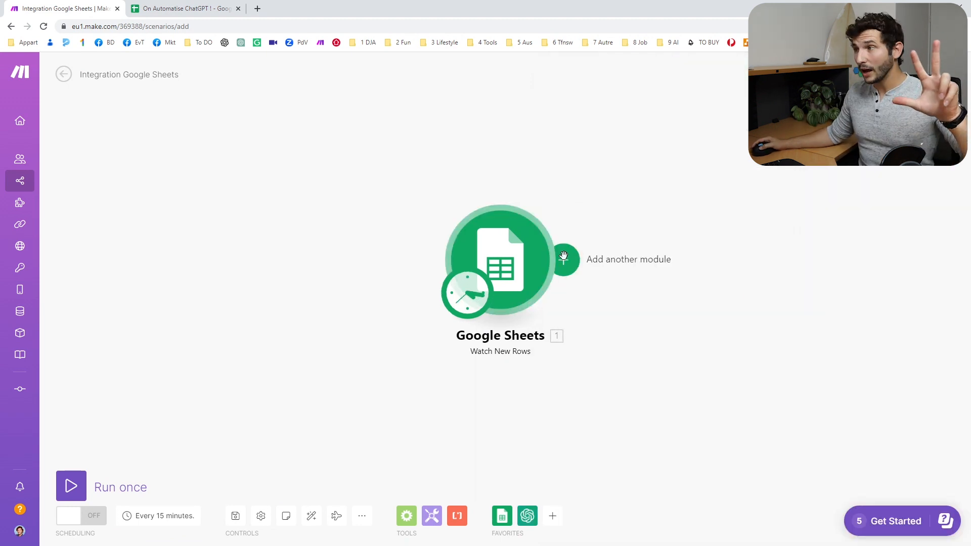
Step: Add an OpenAI (DALL-E & ChatGPT) Create a Completion module after Google Sheets and start a new connection for it
left_click(564, 255)
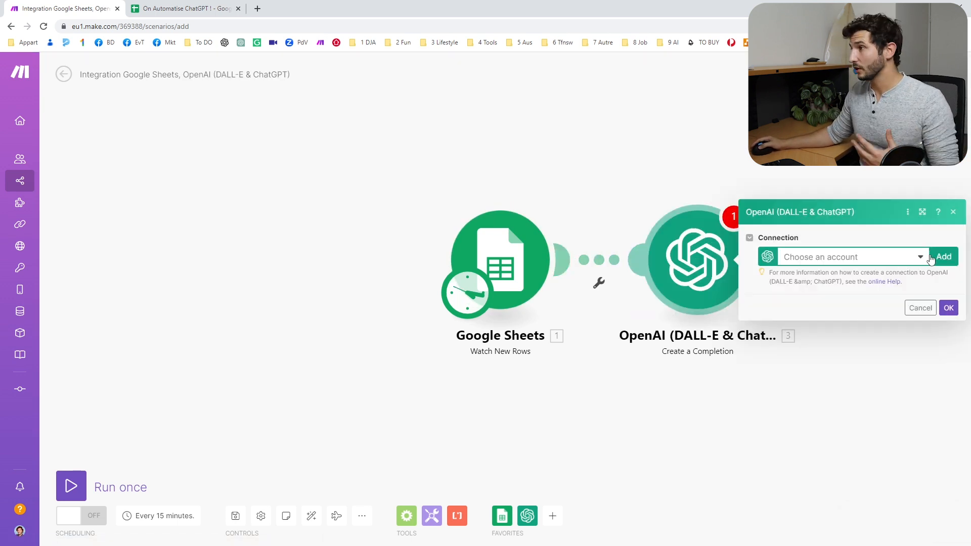
left_click(943, 257)
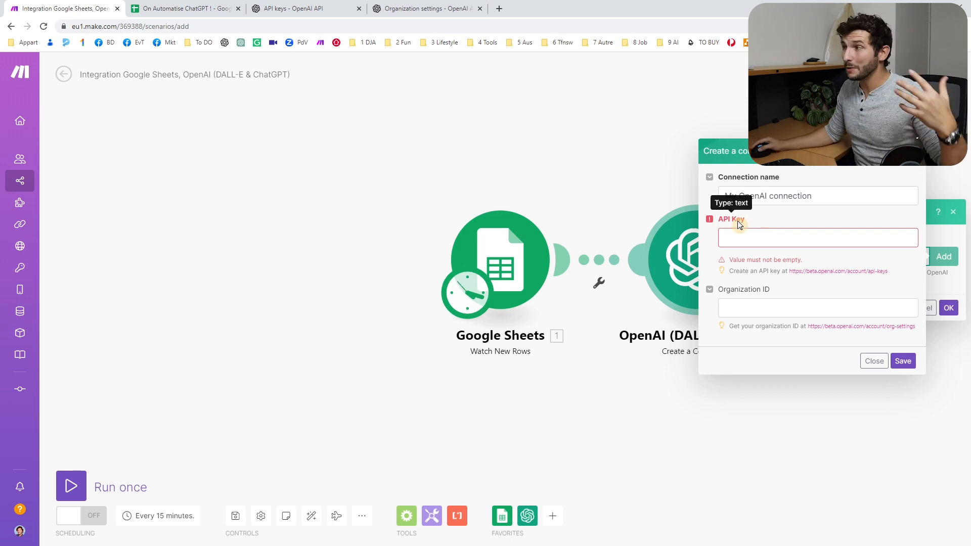
left_click(759, 294)
left_click_drag(727, 294, 717, 292)
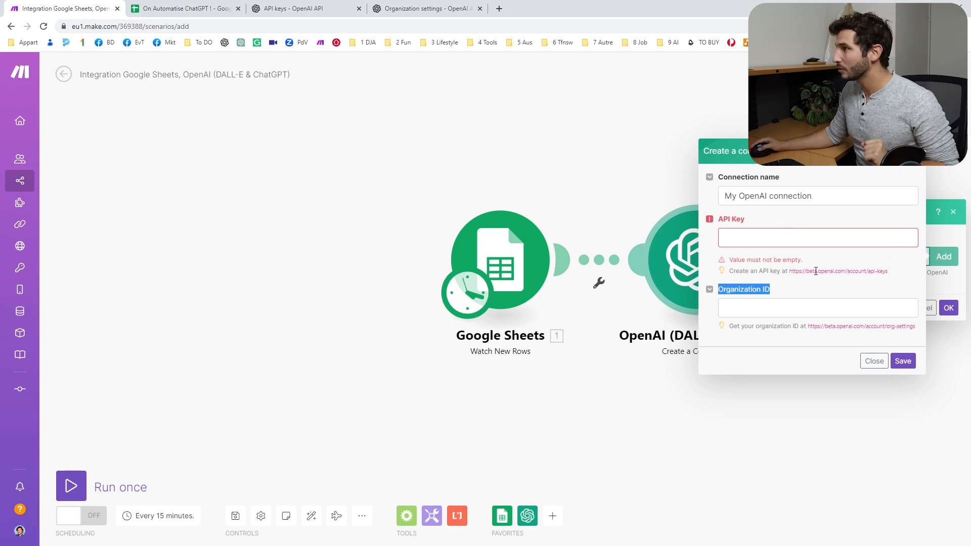
left_click_drag(788, 271, 888, 272)
Step: Generate a new OpenAI secret key named TestExcel and copy it
left_click(335, 9)
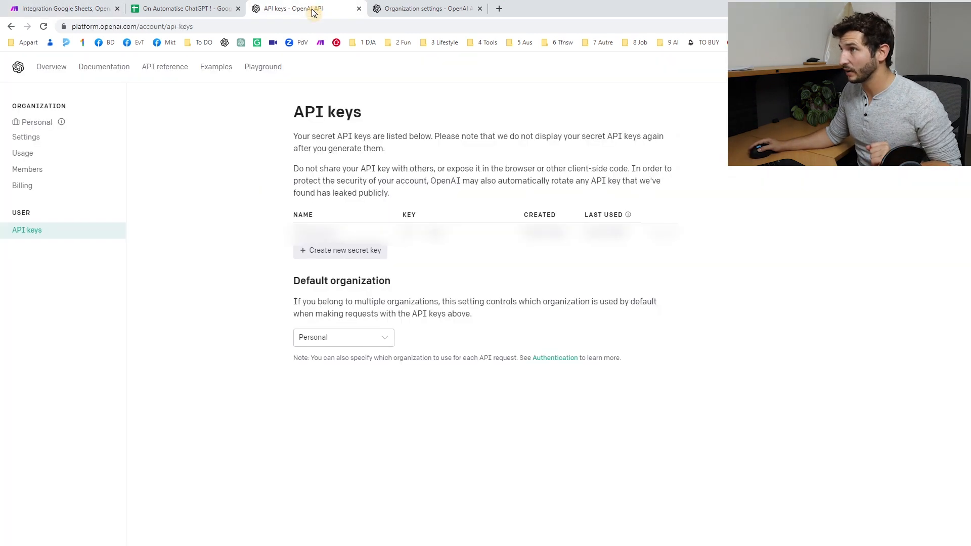
left_click(338, 251)
type("TestExcel")
left_click(581, 332)
left_click(595, 316)
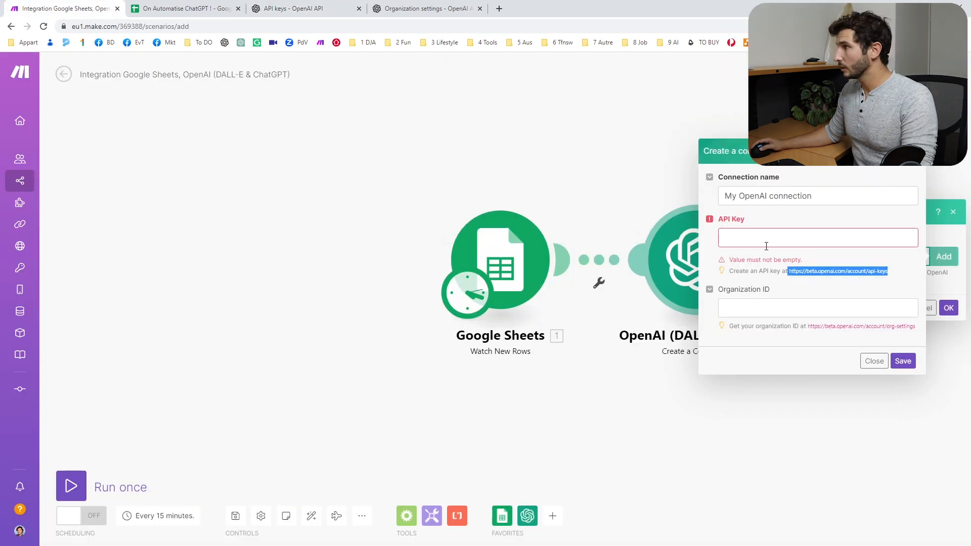
Step: Fill in the API key and the organization ID for My OpenAI connection and save the connection
key("ctrl+v")
key("Tab")
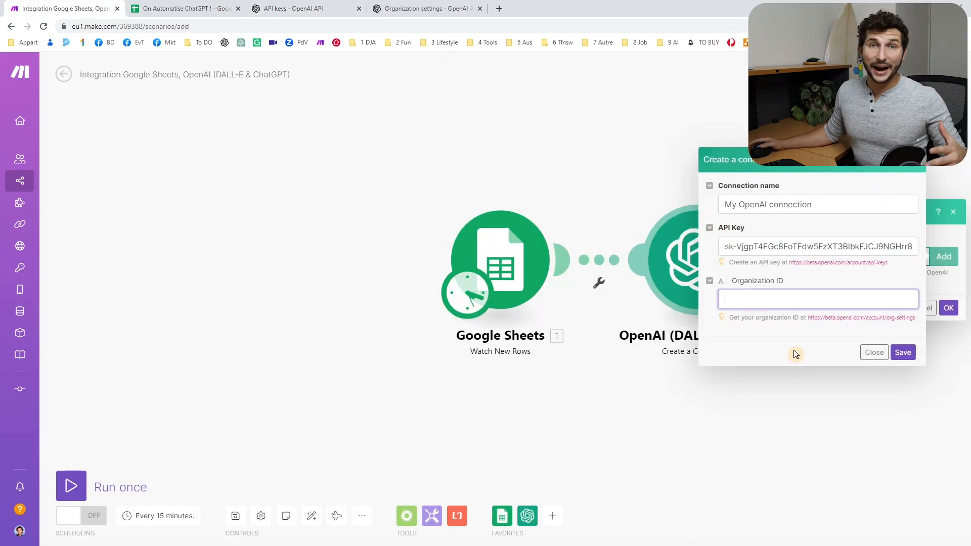
left_click(482, 4)
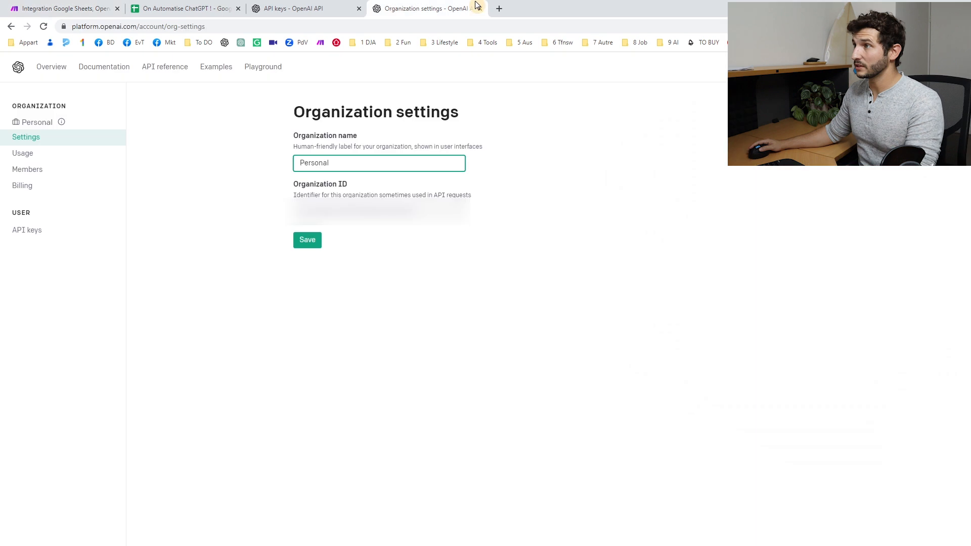
left_click_drag(441, 211, 260, 212)
left_click(65, 12)
left_click(903, 353)
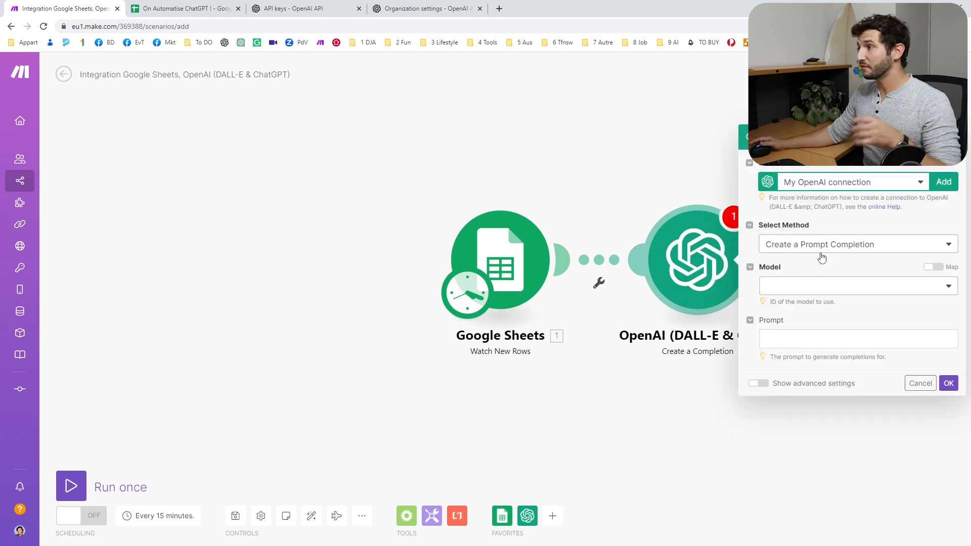
Step: Keep the Create a Prompt Completion method and set the OpenAI module's model to text-davinci-003
left_click(832, 244)
left_click(833, 245)
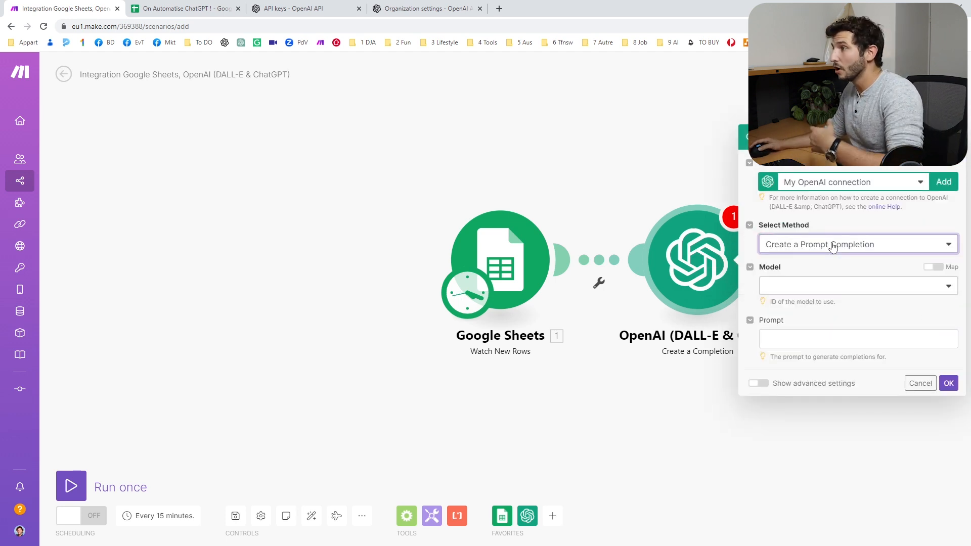
left_click(798, 287)
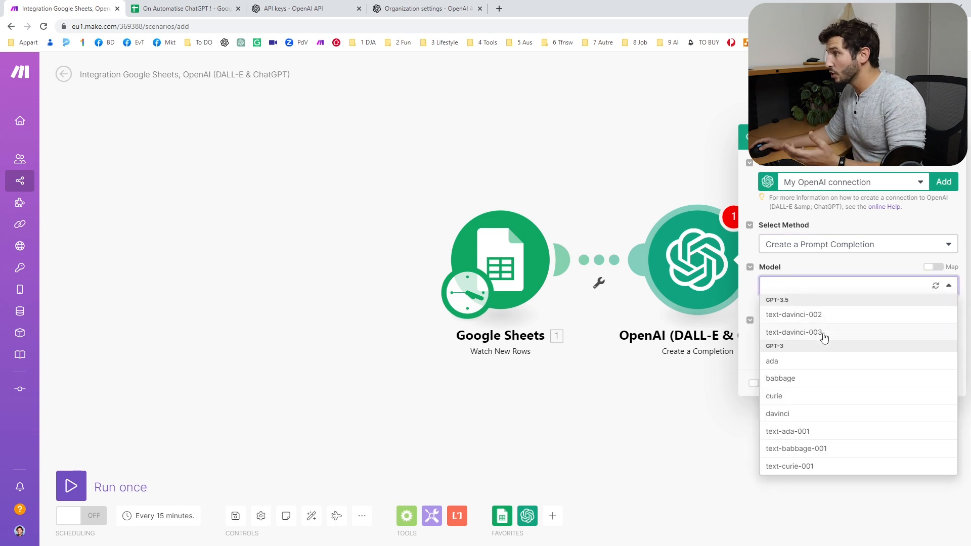
left_click(825, 333)
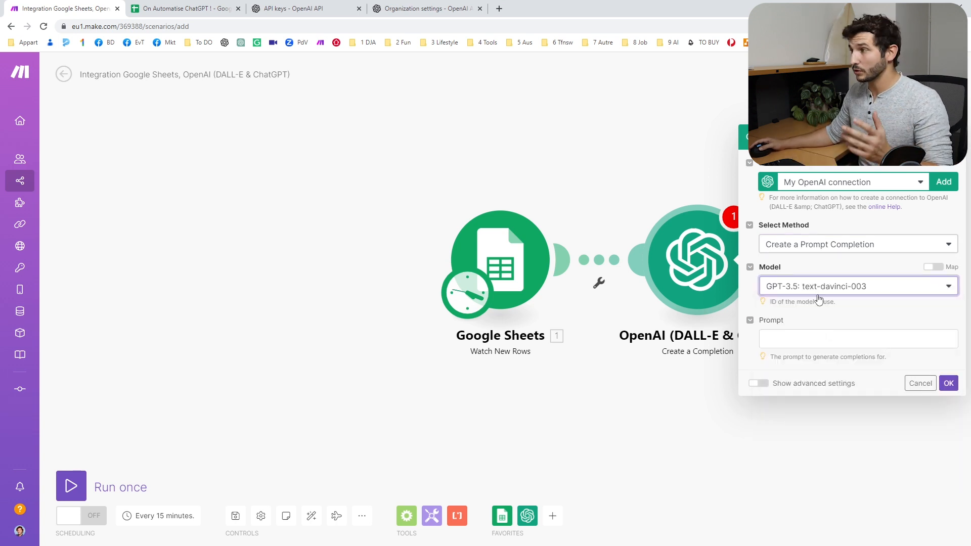
Step: Paste the French prompt requesting a detailed corporate paragraph about the day's actions, append the Taches du Jour (A) field, and confirm the module
left_click(798, 339)
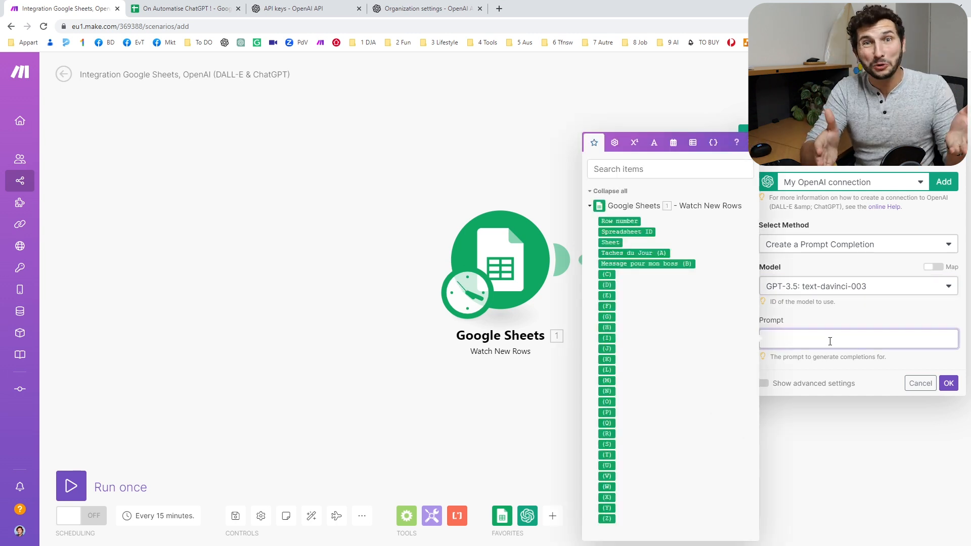
key("ctrl+v")
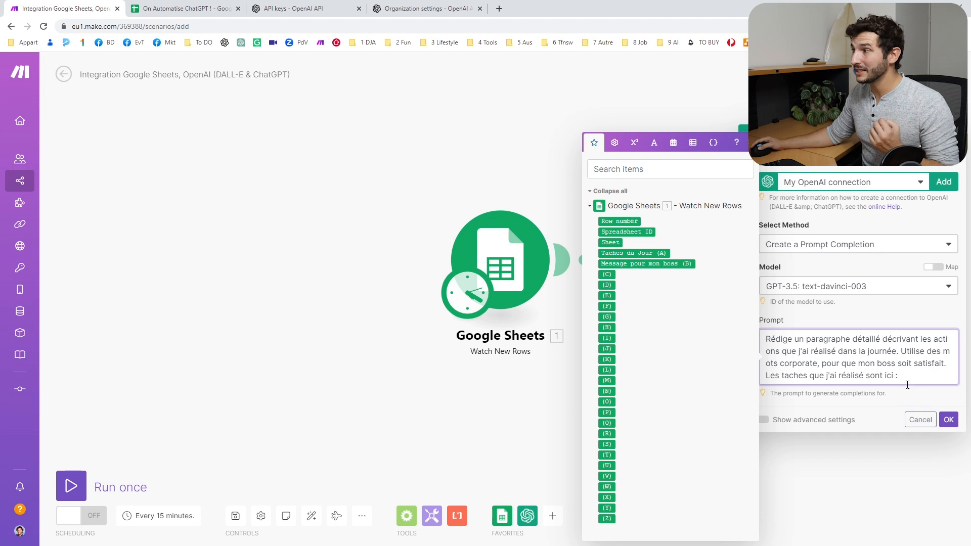
double_click(637, 254)
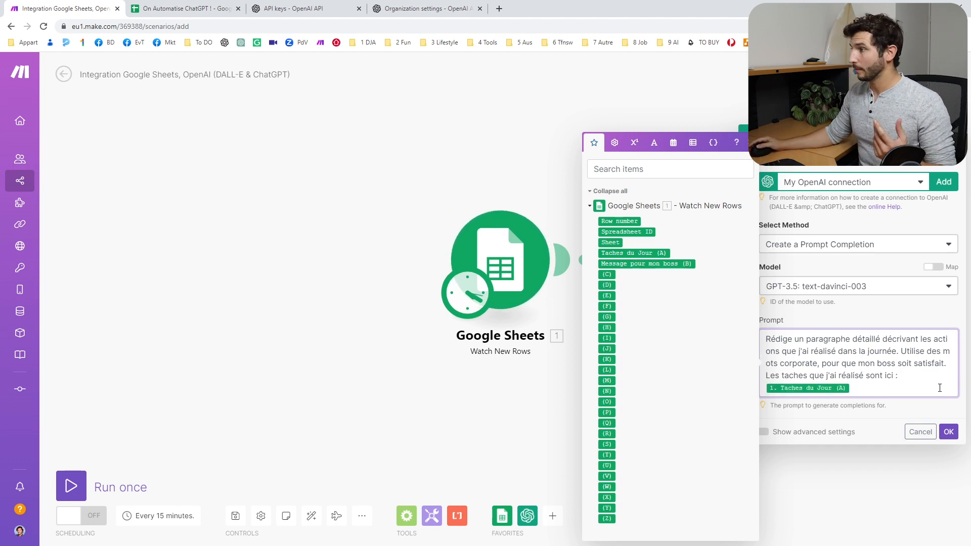
left_click(947, 431)
Step: Add a Google Sheets Update a Row module after the OpenAI module
left_click(761, 260)
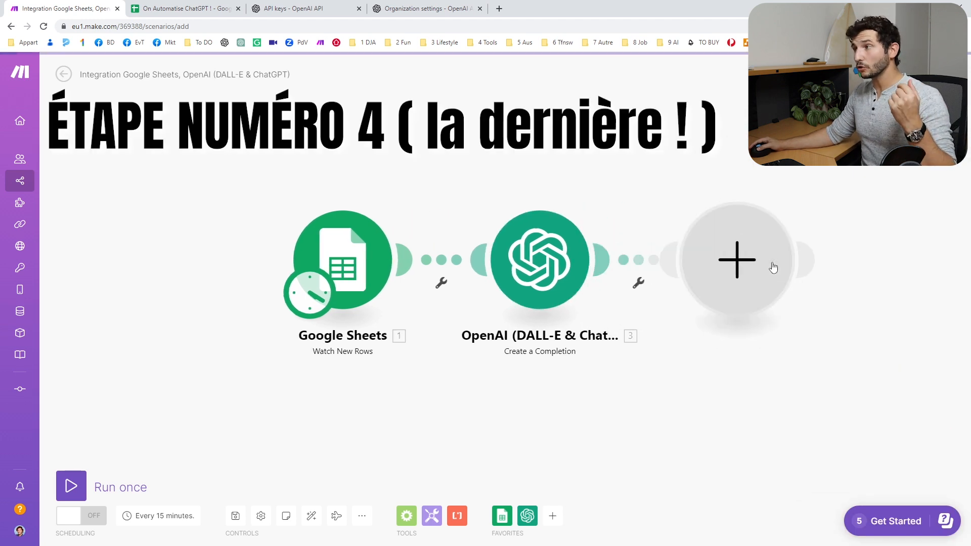
left_click(810, 228)
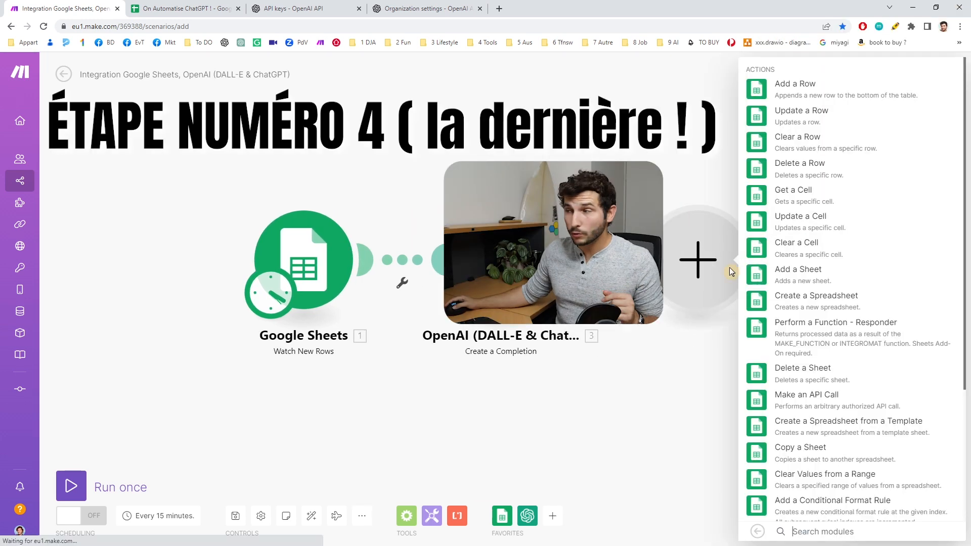
left_click(811, 109)
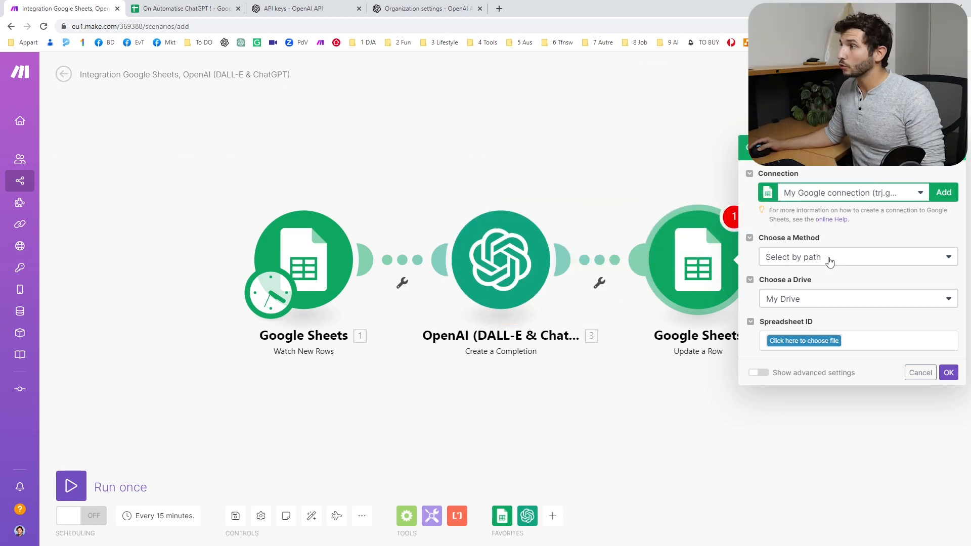
Step: Point the Update a Row module to the On Automatise ChatGPT ! spreadsheet and its Sheet1 sheet
left_click(806, 344)
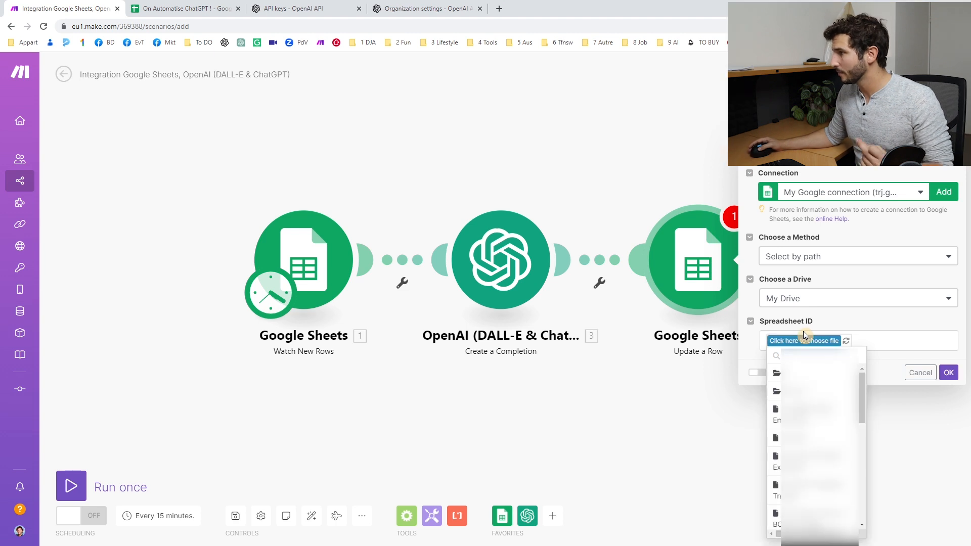
scroll(810, 379, "down", 5)
left_click(848, 381)
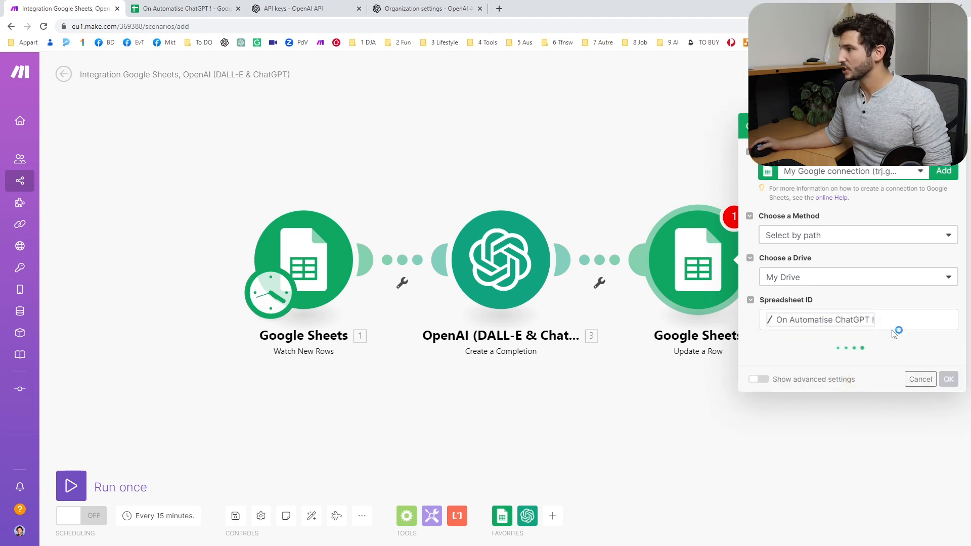
left_click(836, 380)
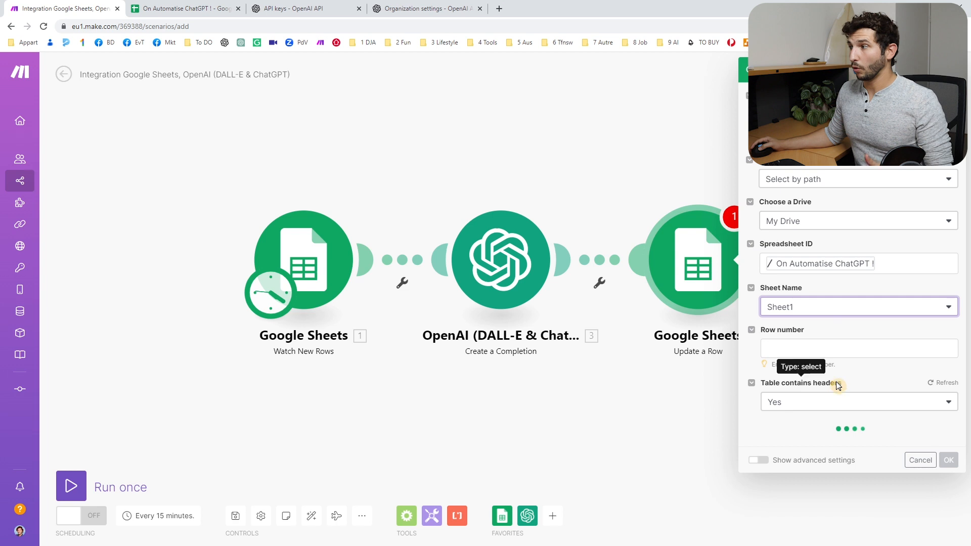
Step: Map the Update a Row module's row number to a single Row number item from Watch New Rows
left_click(830, 352)
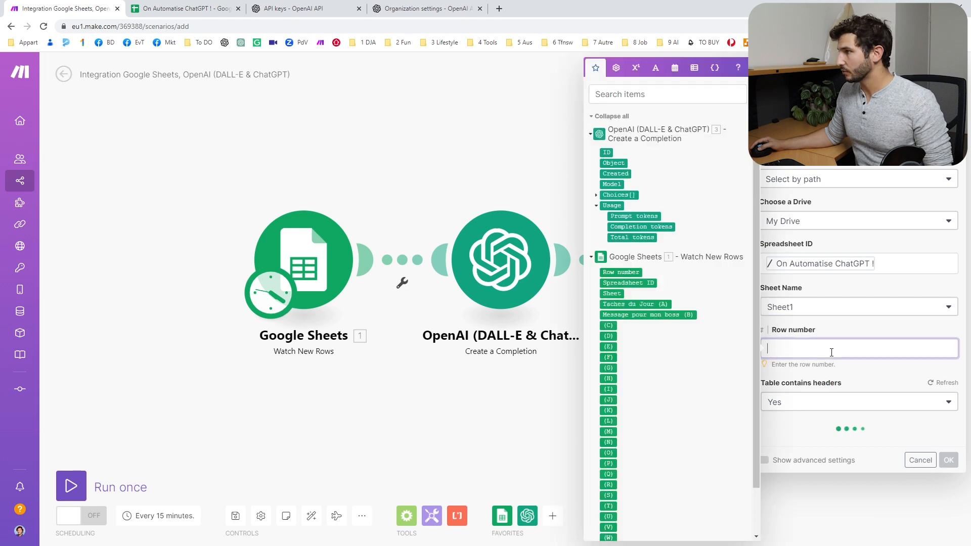
left_click(616, 272)
left_click(616, 271)
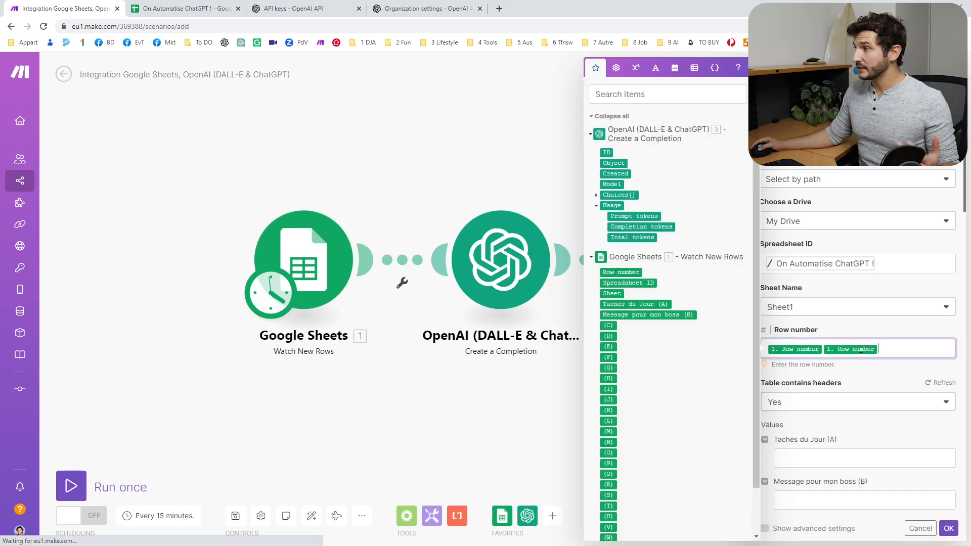
left_click(896, 351)
key("BackSpace")
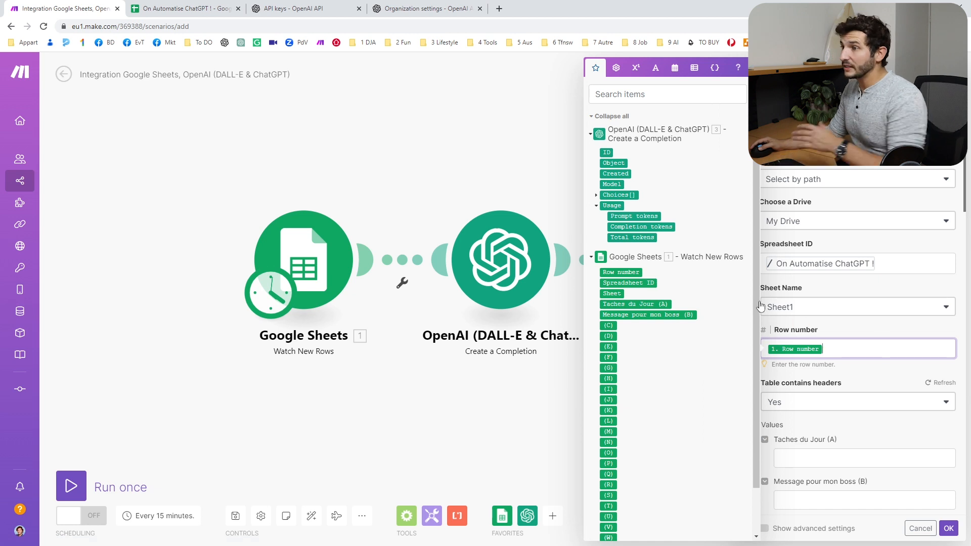
Step: Map the OpenAI Choices[] Text output to the Message pour mon boss (B) value and confirm the Update a Row module
scroll(829, 371, "down", 3)
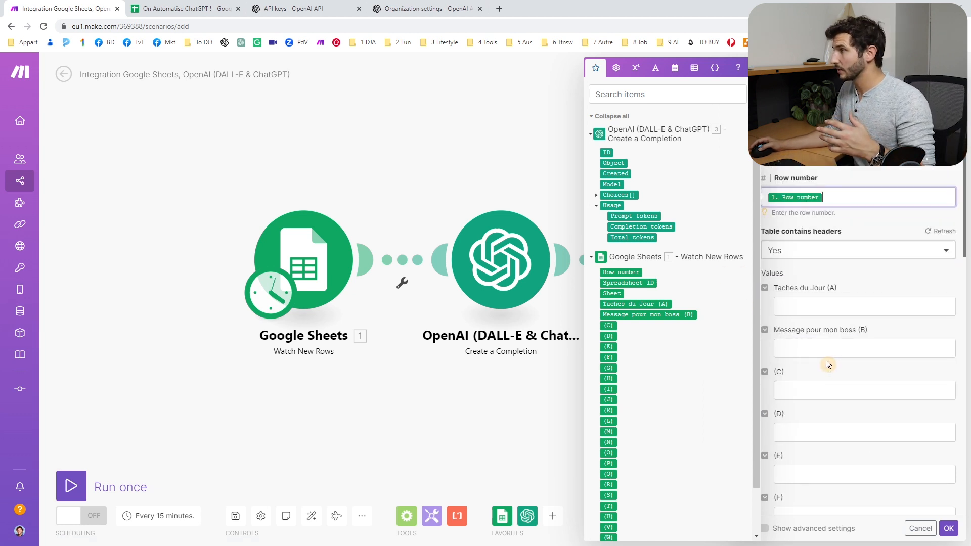
left_click(829, 348)
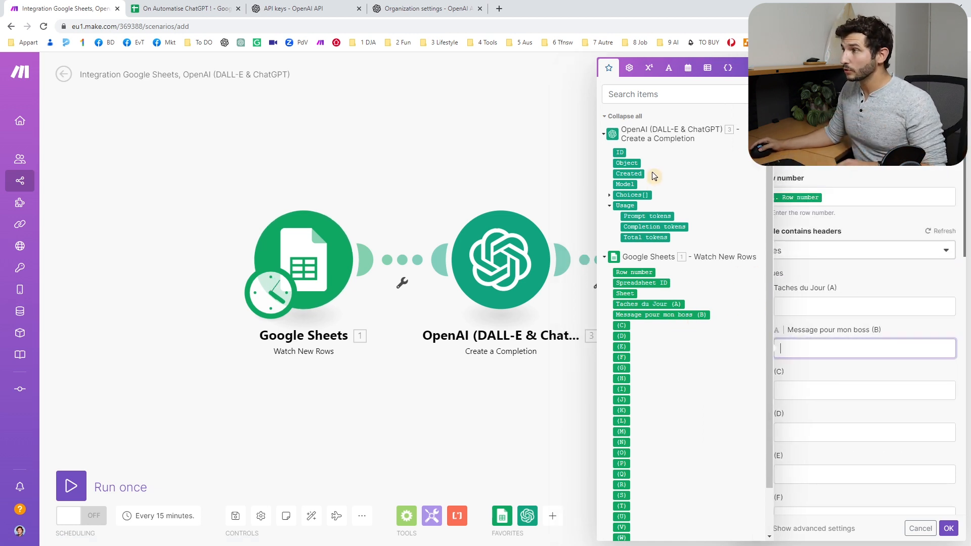
left_click(610, 195)
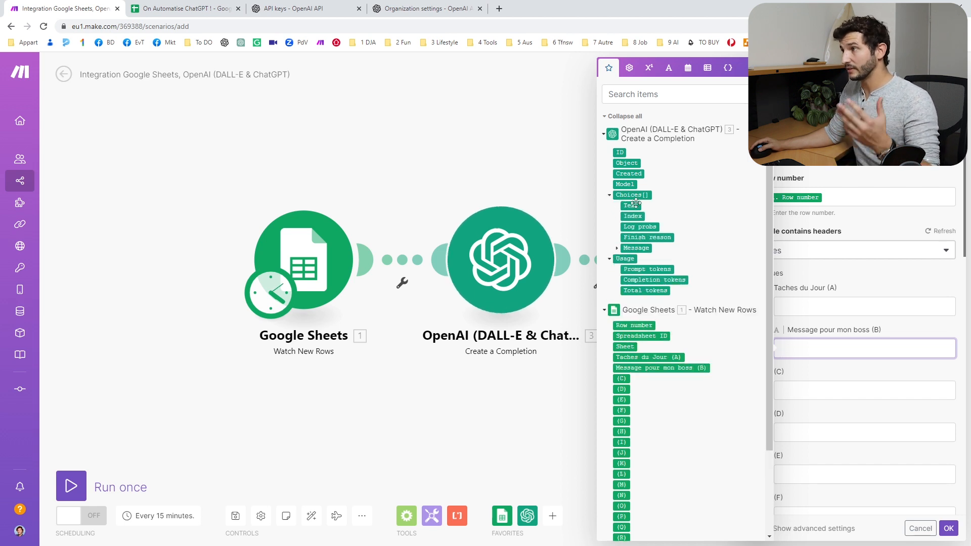
left_click(632, 205)
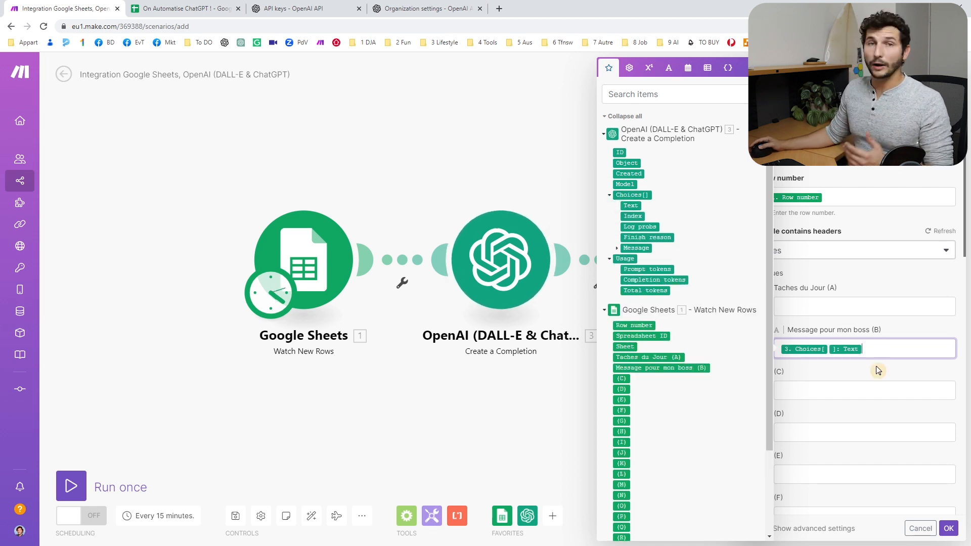
left_click(948, 528)
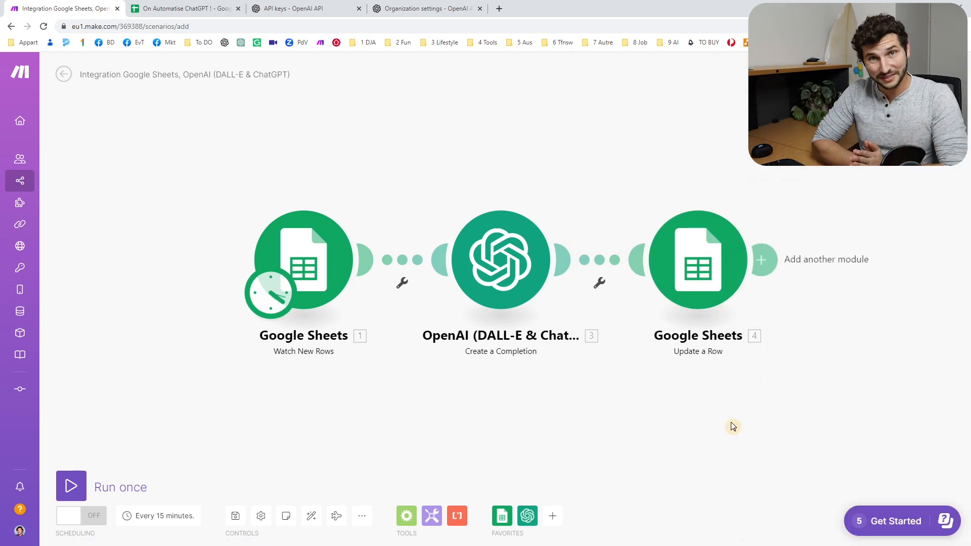
Step: Check the task entry in cell A2 of the spreadsheet, return to the Make scenario and run it once
key("ctrl+Tab")
left_click(109, 191)
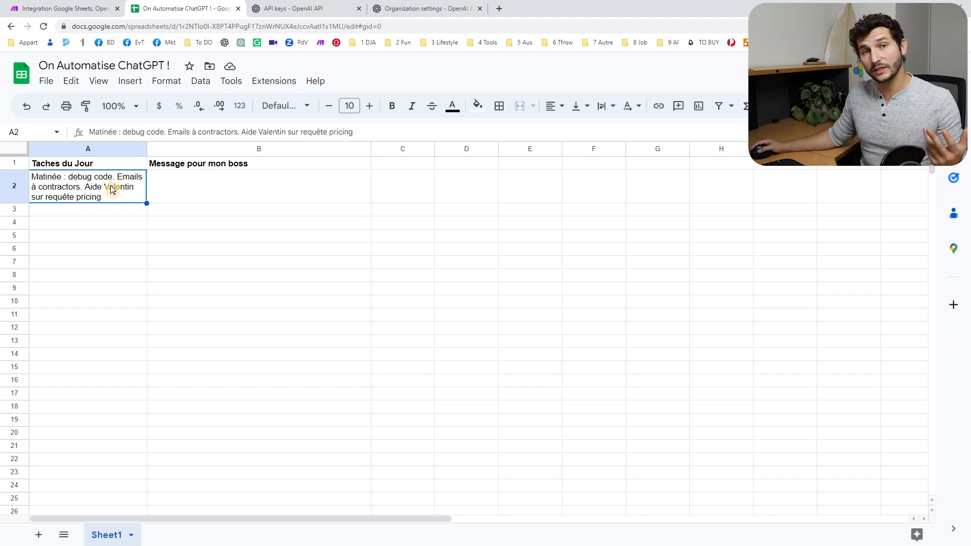
left_click(29, 8)
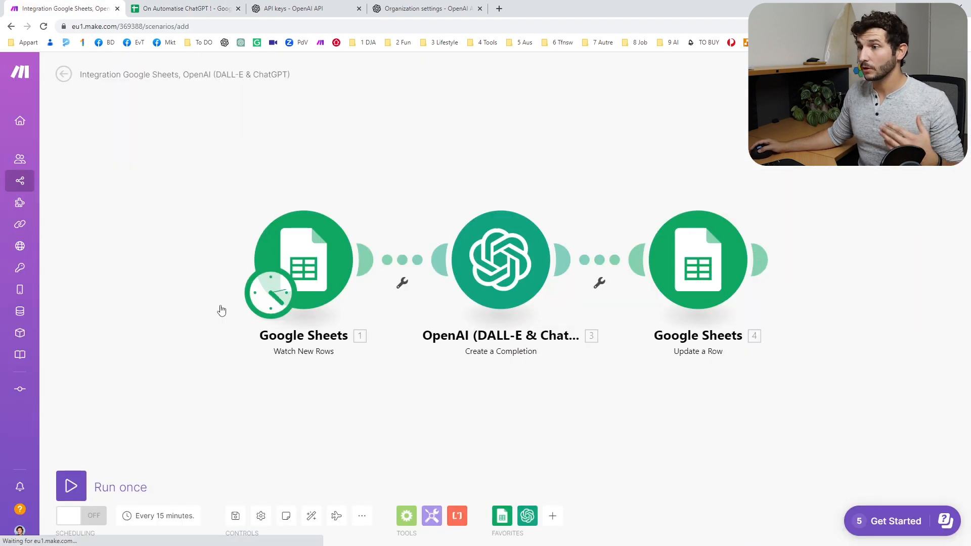
left_click(72, 488)
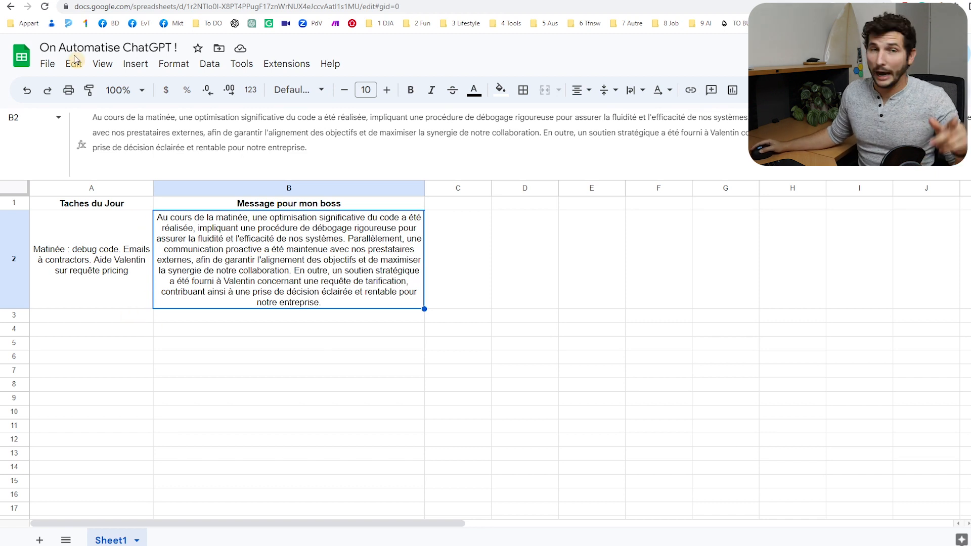
Step: Review the completed scenario run, the message and empty task rows in the spreadsheet, and the scenario's schedule setting
left_click(54, 0)
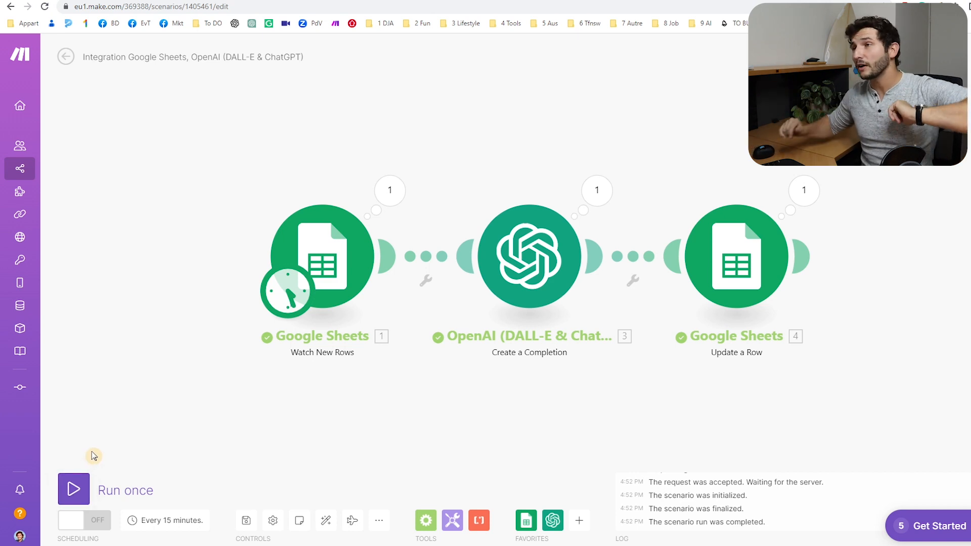
left_click(45, 0)
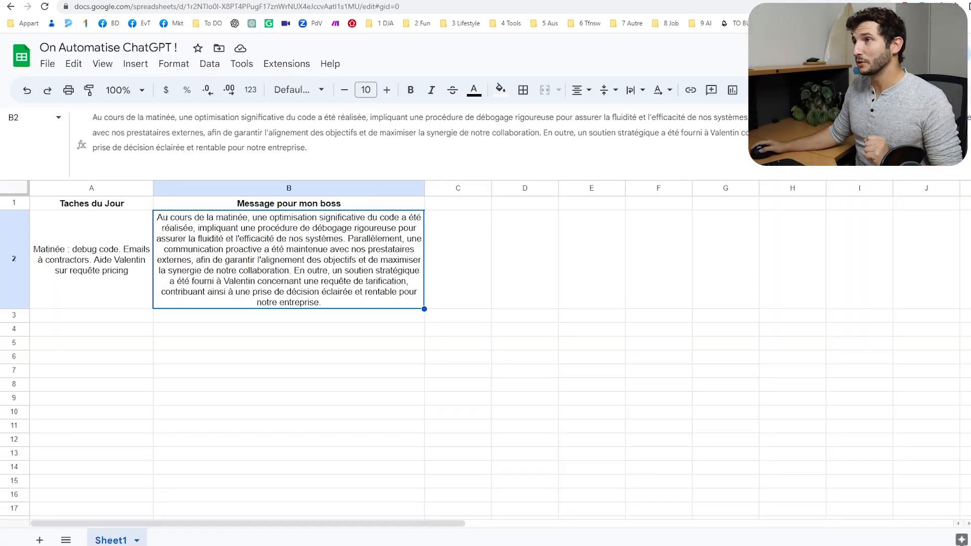
scroll(89, 266, "down", 1)
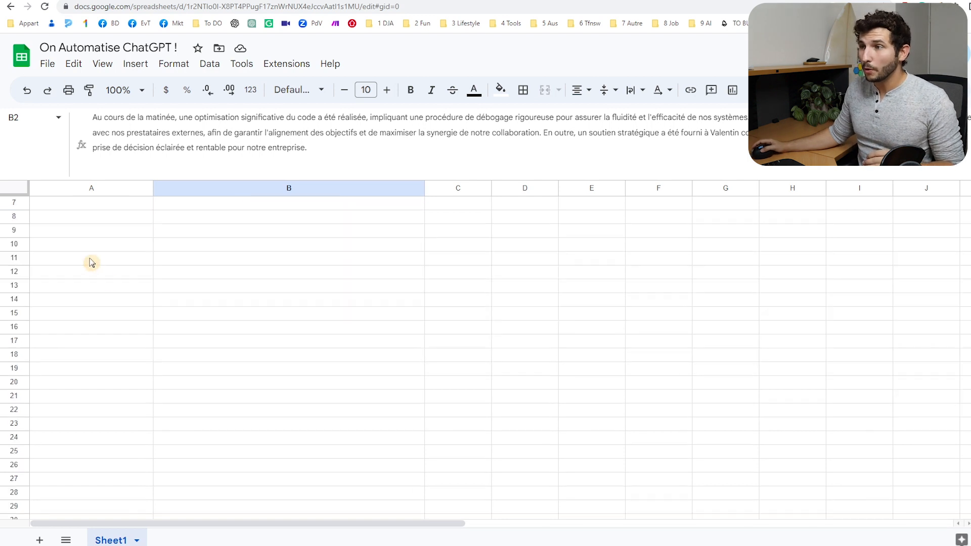
left_click_drag(105, 301, 95, 499)
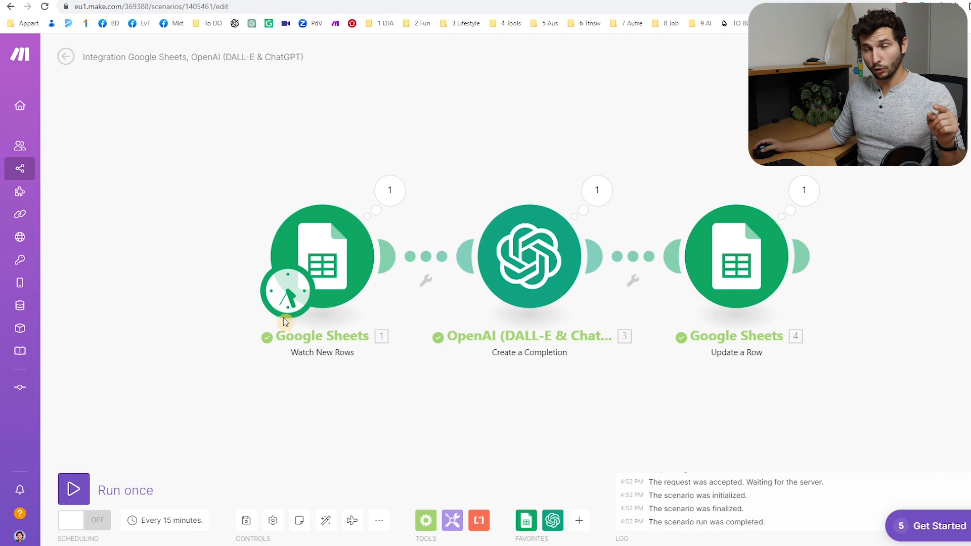
left_click(284, 317)
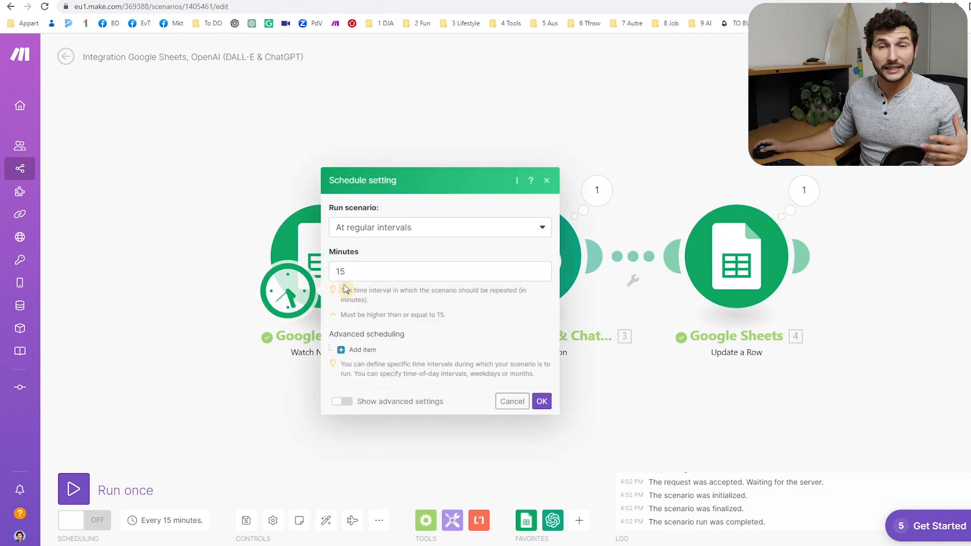
left_click(116, 312)
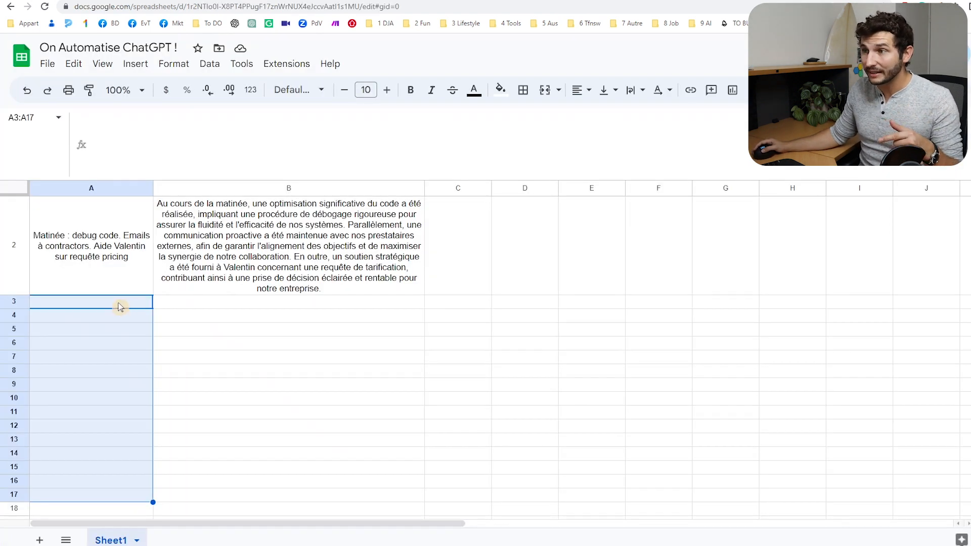
left_click(119, 305)
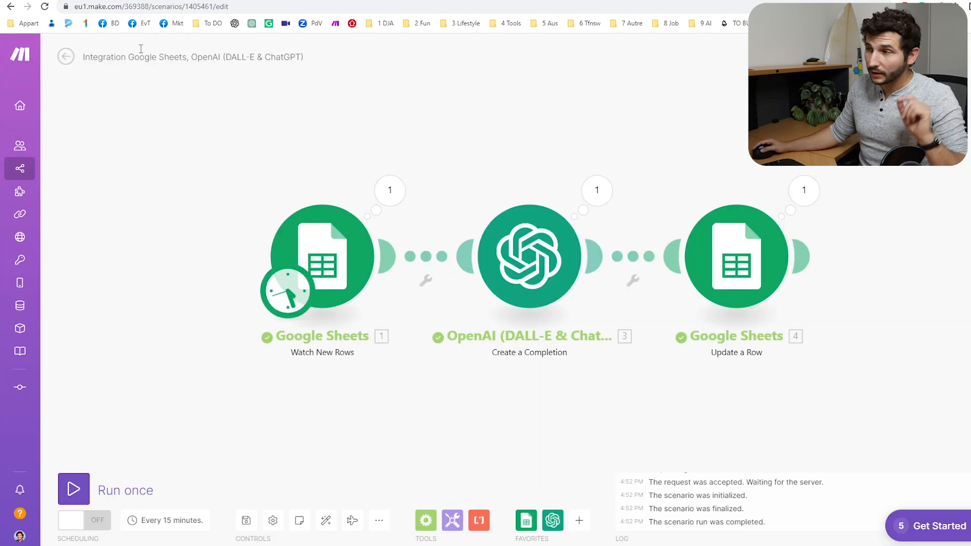
Step: Set the Watch New Rows module's limit to 30
left_click(351, 255)
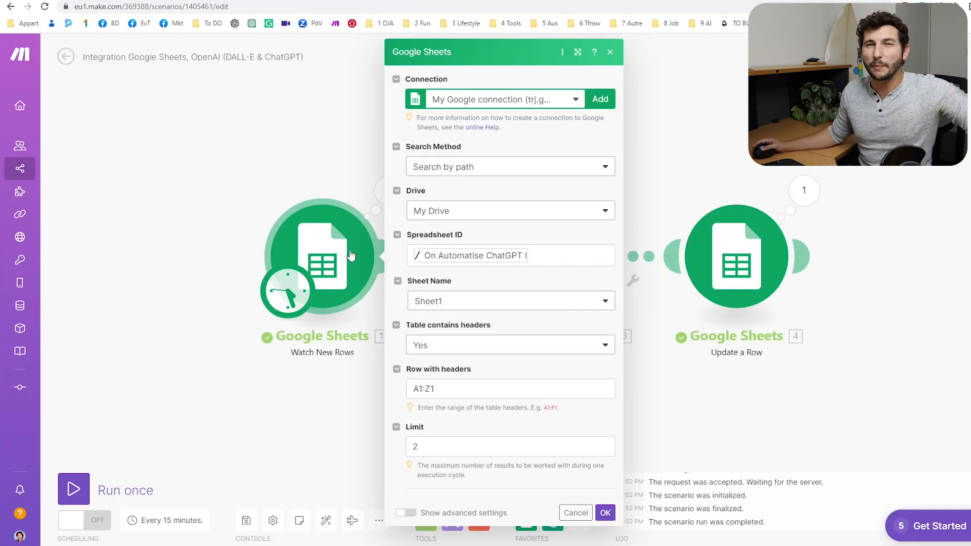
left_click(436, 443)
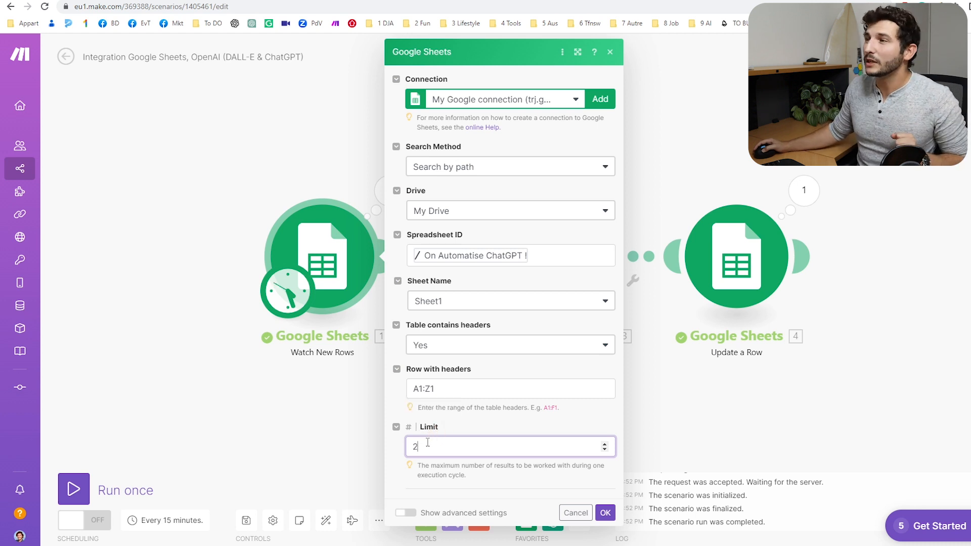
type("0")
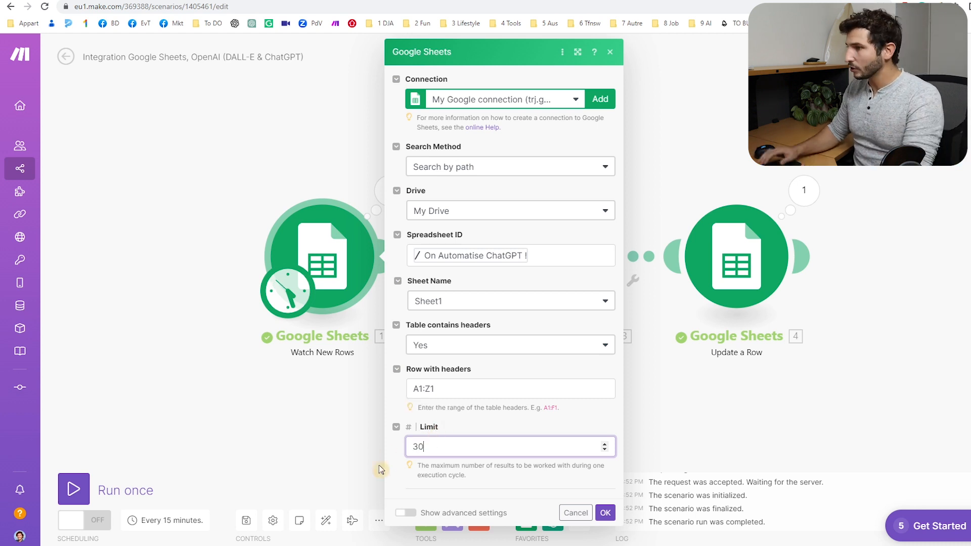
left_click(226, 422)
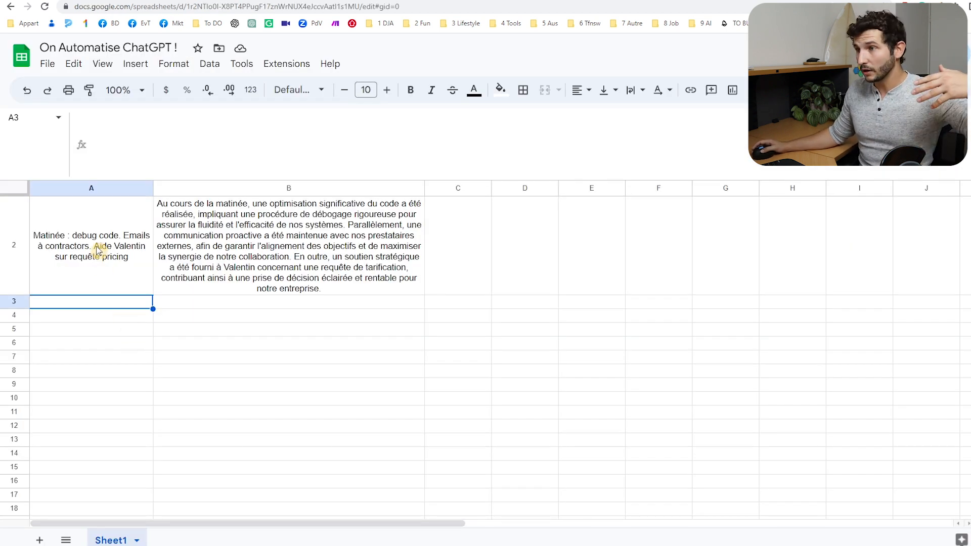
scroll(98, 241, "down", 4)
left_click_drag(99, 232, 113, 441)
scroll(115, 441, "up", 4)
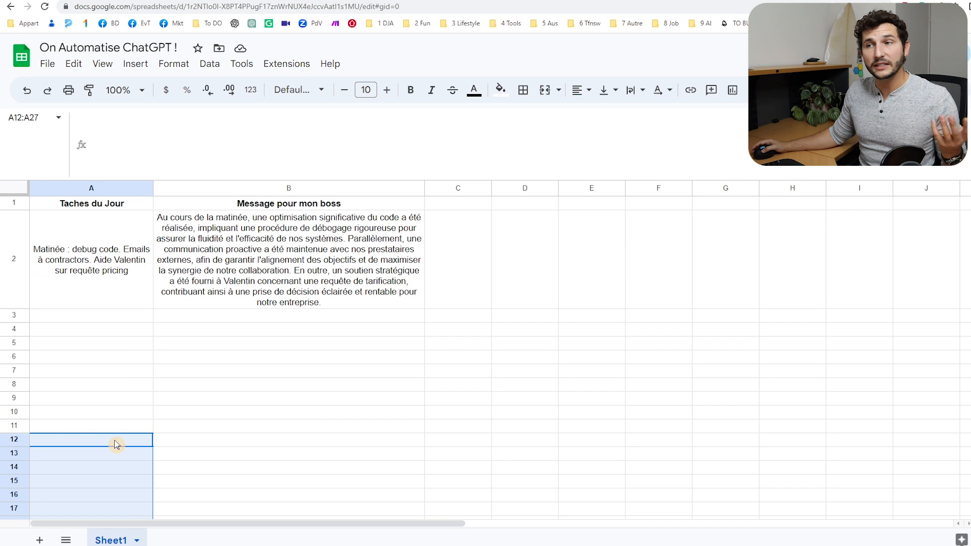
left_click_drag(260, 316, 219, 319)
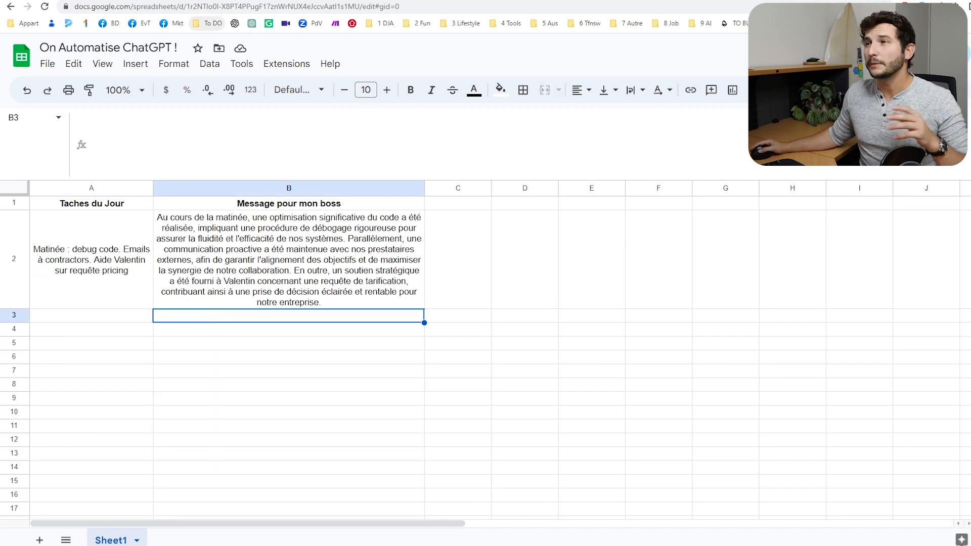
Step: Return to the Make scenario and open the settings of the OpenAI Create a Completion module
left_click(203, 1)
left_click(501, 259)
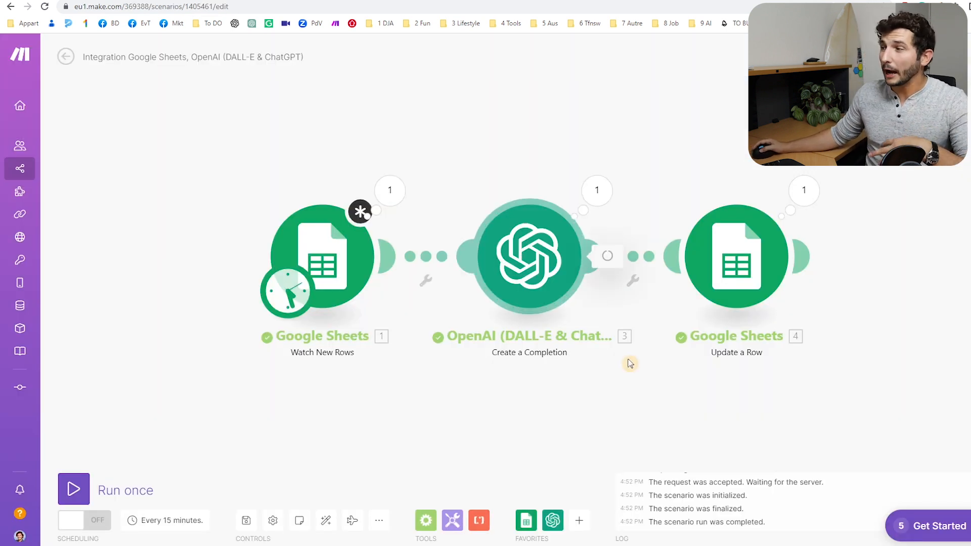